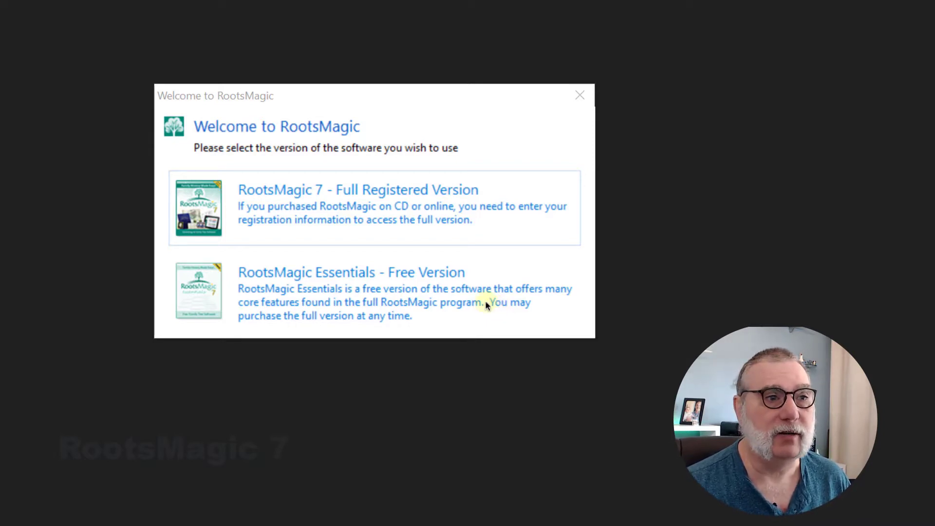
- Choose the free RootsMagic Essentials edition and start a new family file
left_click(441, 293)
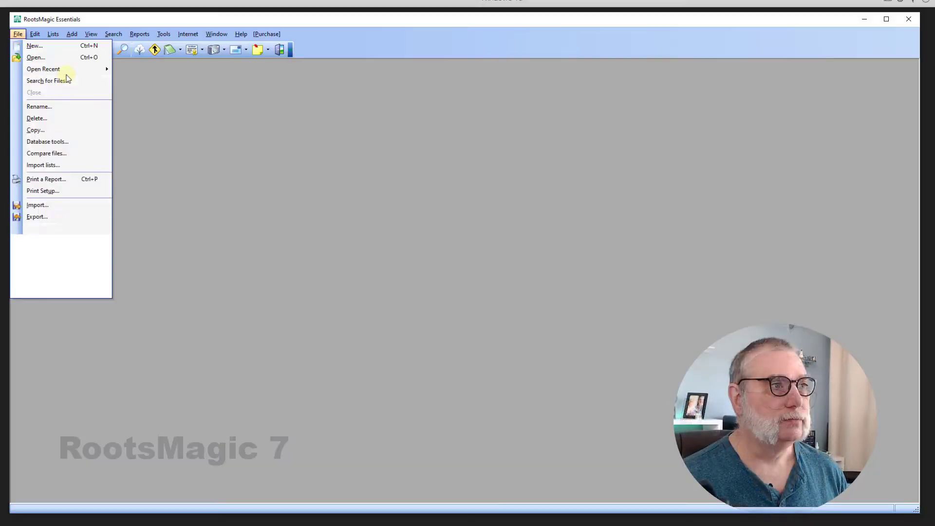
left_click(18, 35)
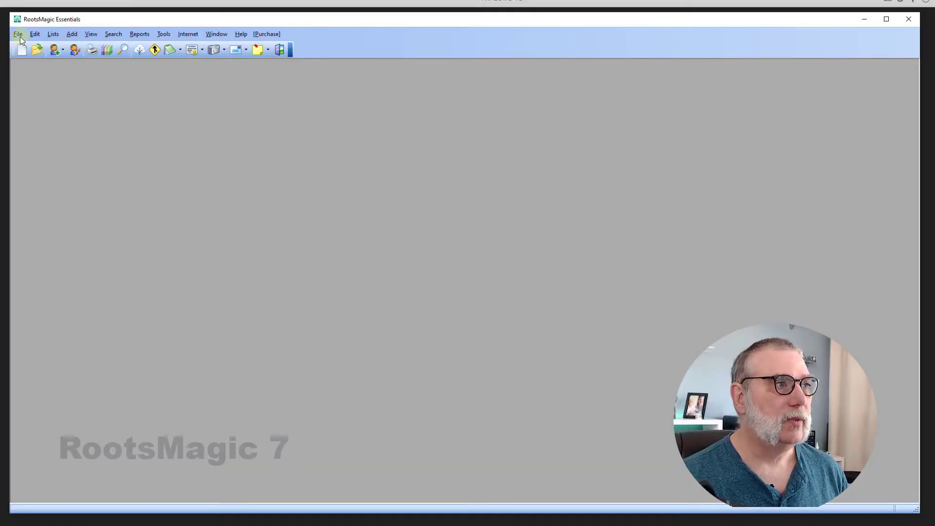
left_click(20, 37)
mouse_move(52, 72)
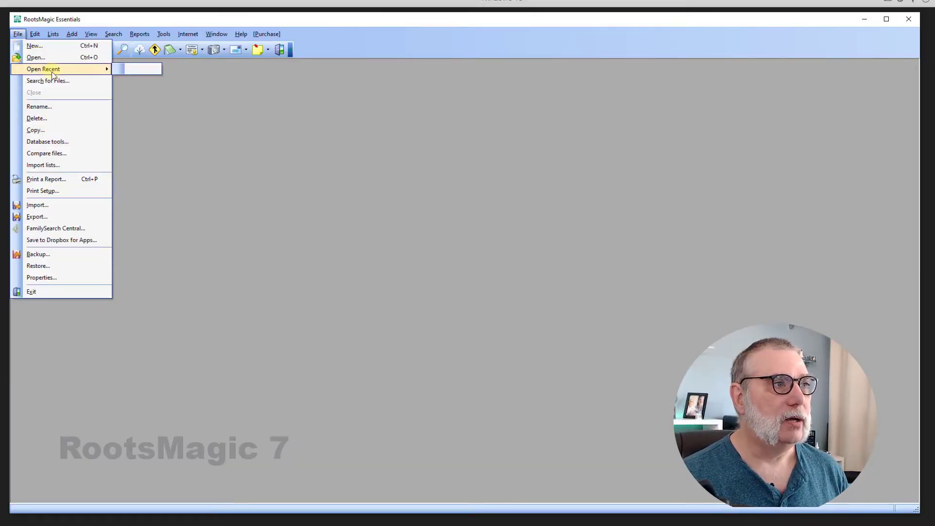
left_click(43, 46)
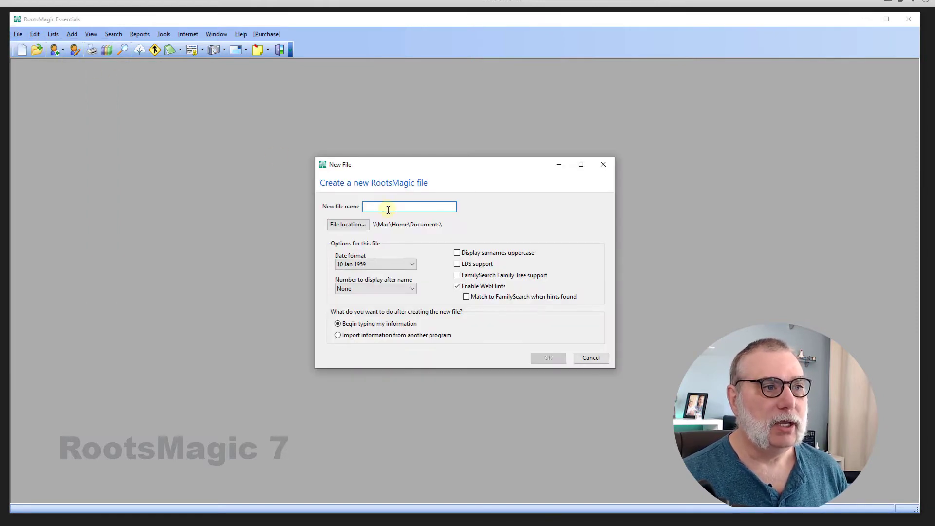
- Name the new family file ThompsonRM7Test, removing the stray N
type("ThompsonRNM")
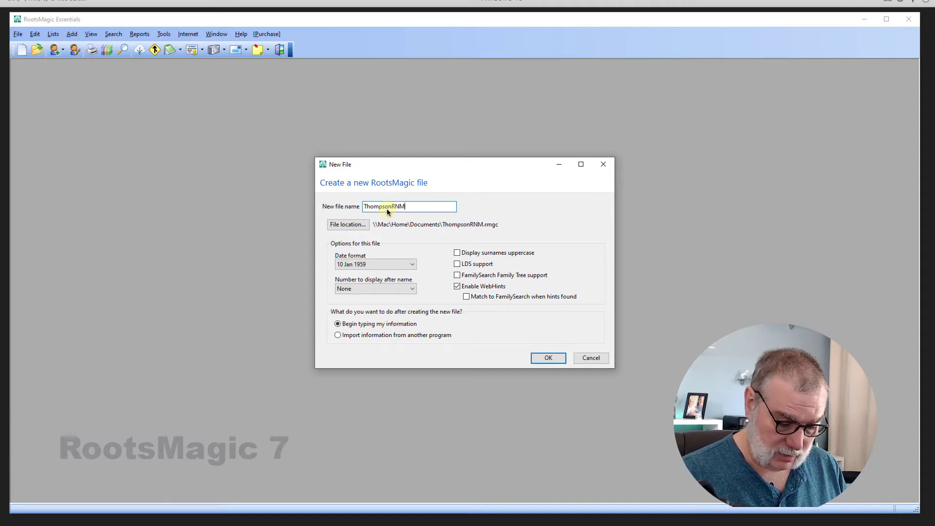
type("7Test")
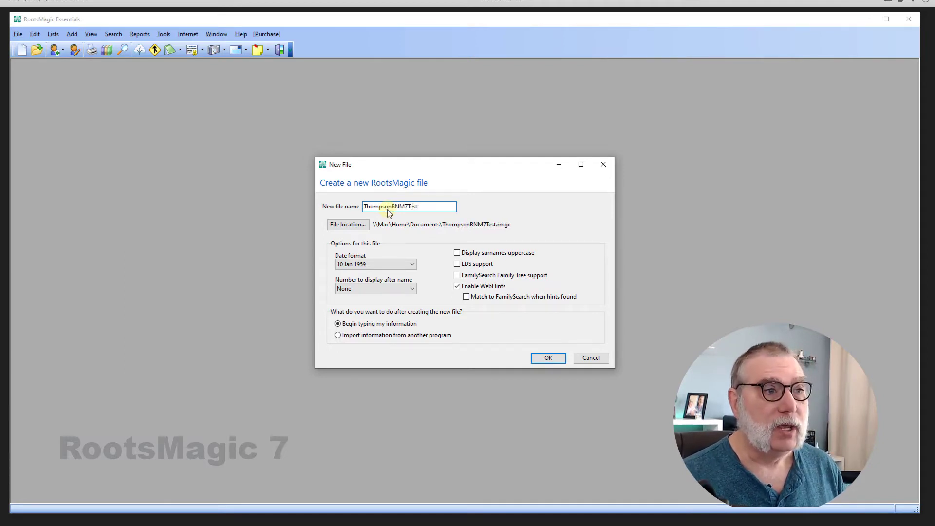
left_click(399, 207)
key("BackSpace")
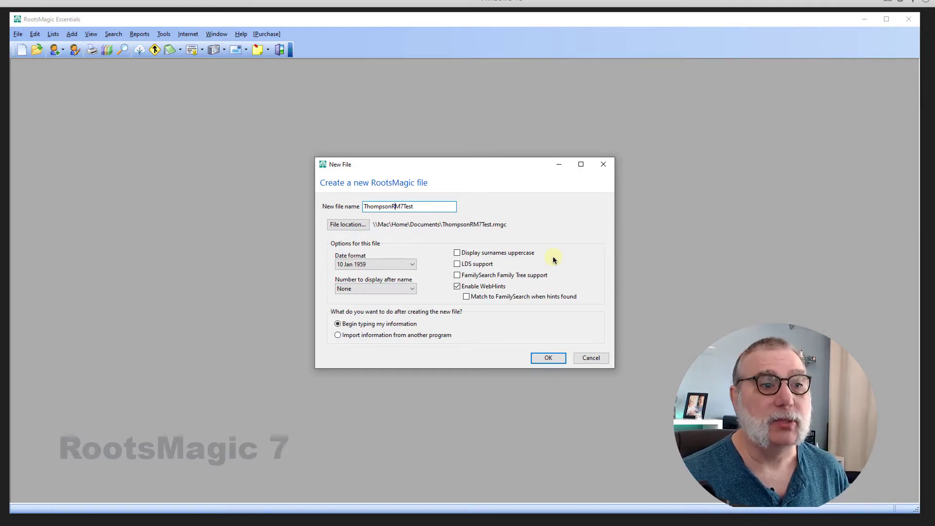
key("Return")
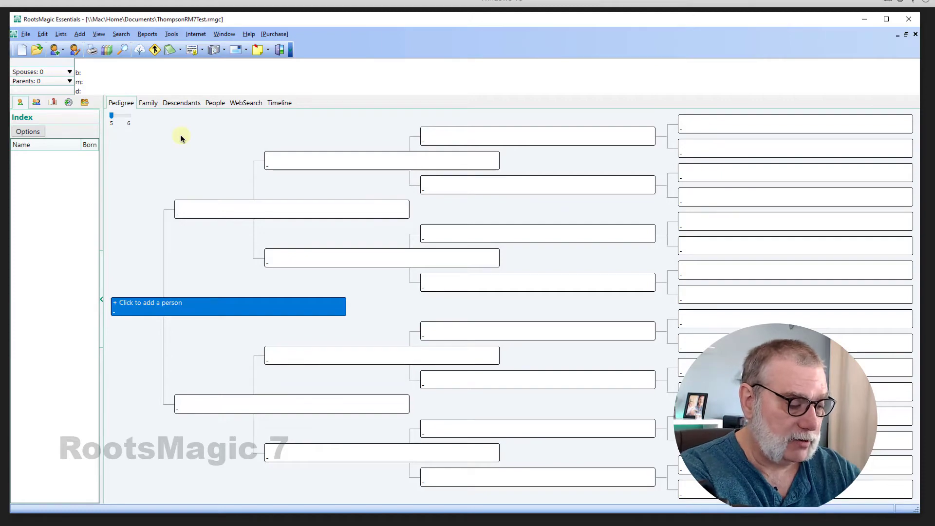
left_click(188, 305)
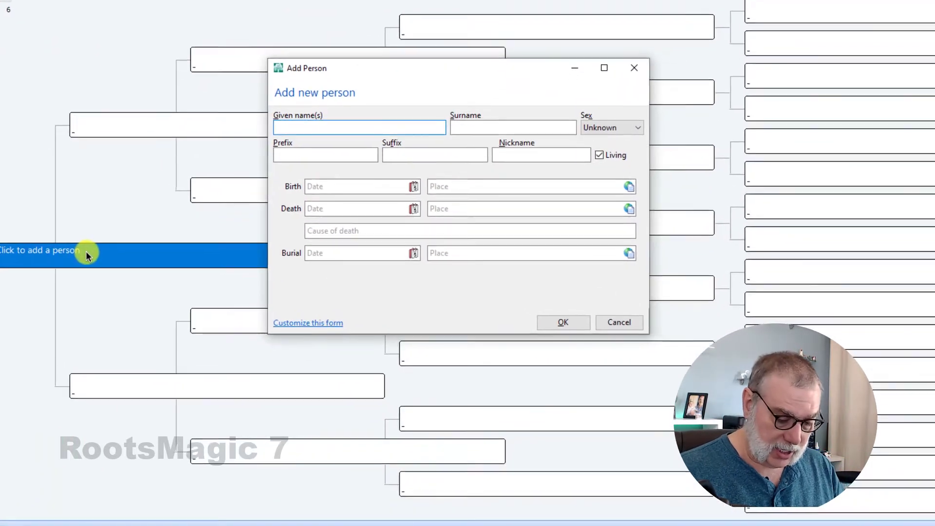
type("Fra")
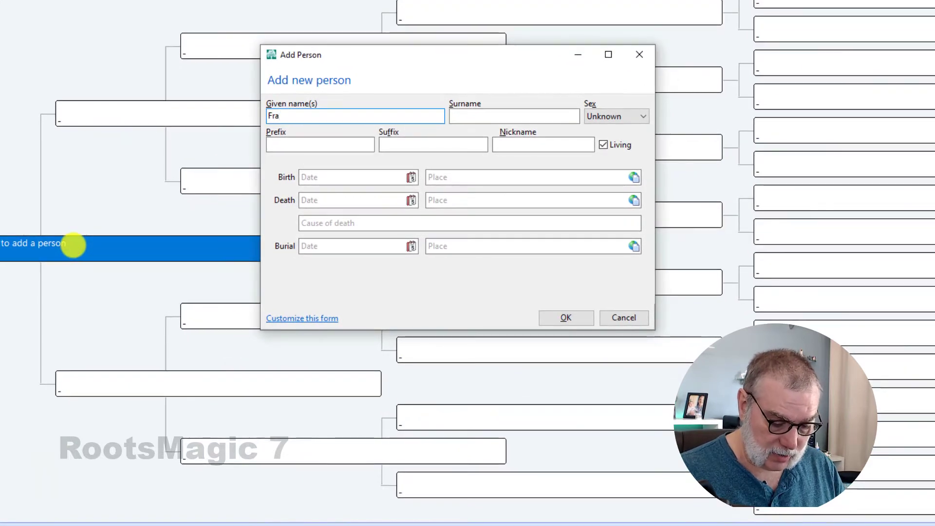
type("nk V")
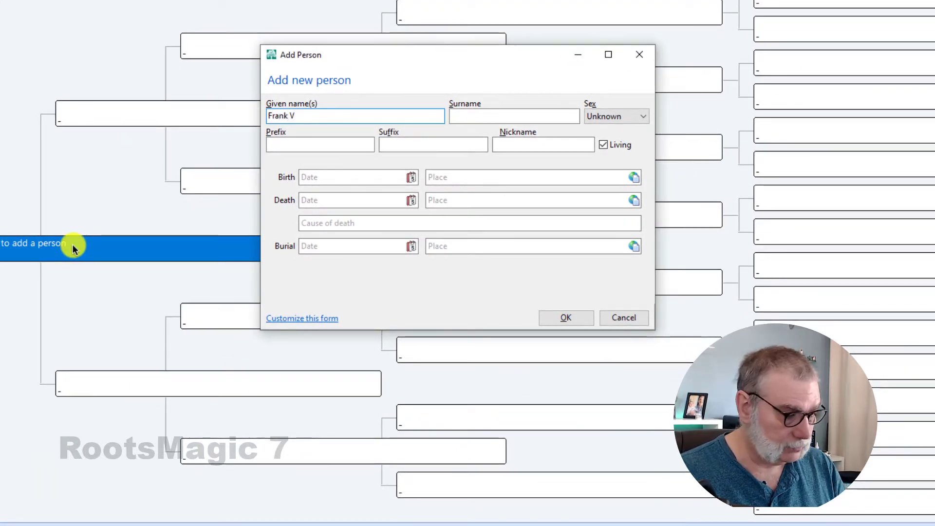
type("ie")
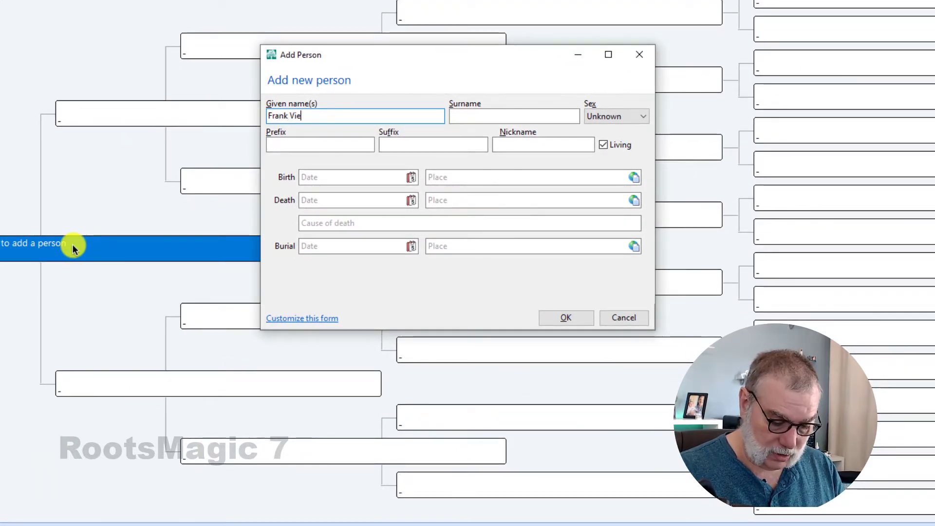
type("rling")
key("Tab")
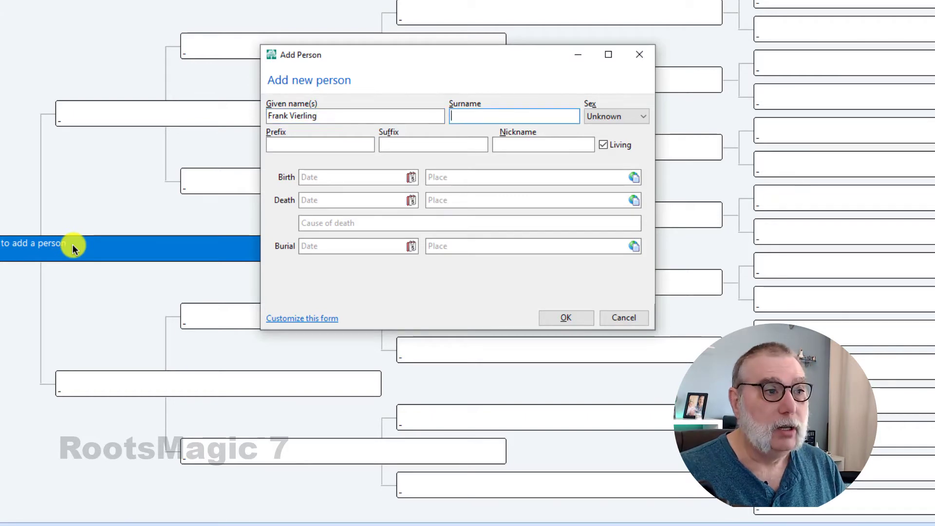
type("Tho")
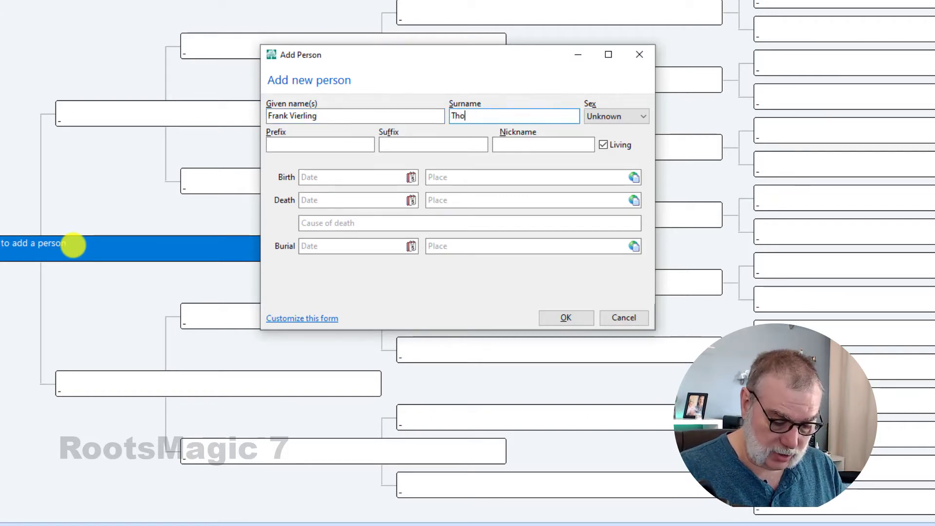
type("mpson")
key("Tab")
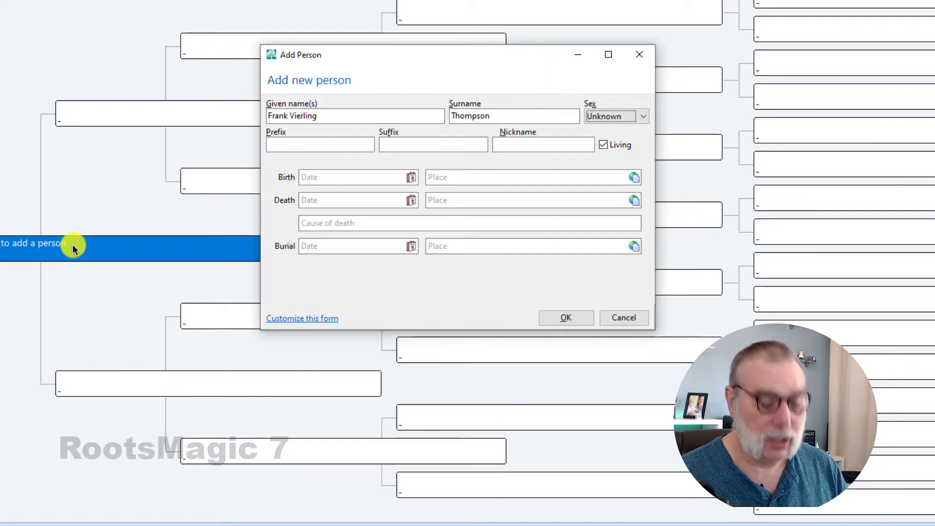
key("m")
key("Tab")
key("Tab")
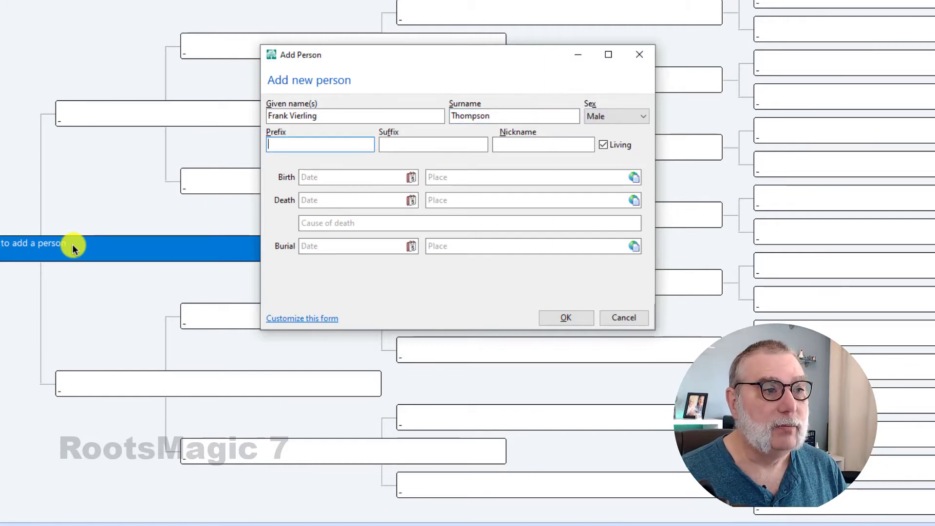
- Give Frank a birth date of 14 Jun 1891 and death date of 09 Oct 1967
key("Tab")
key("Tab")
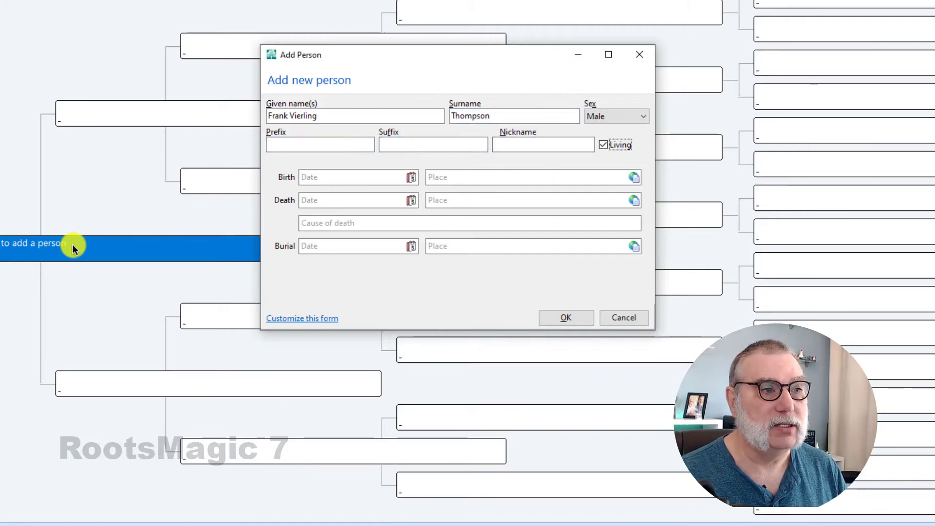
key("Tab")
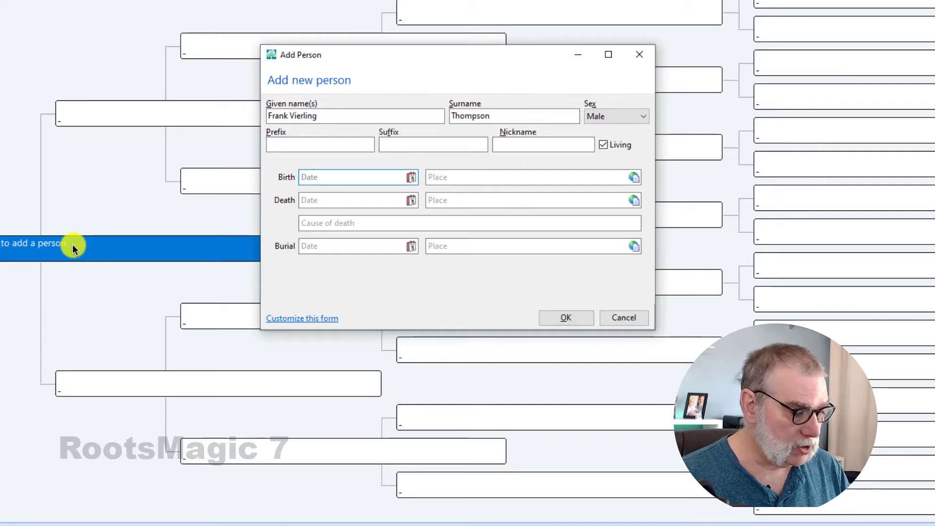
type("14 J")
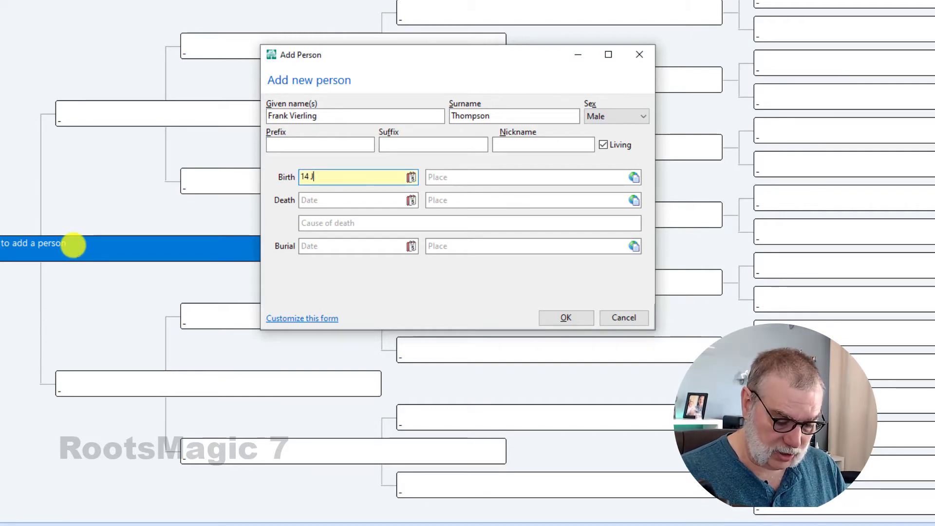
type("un ")
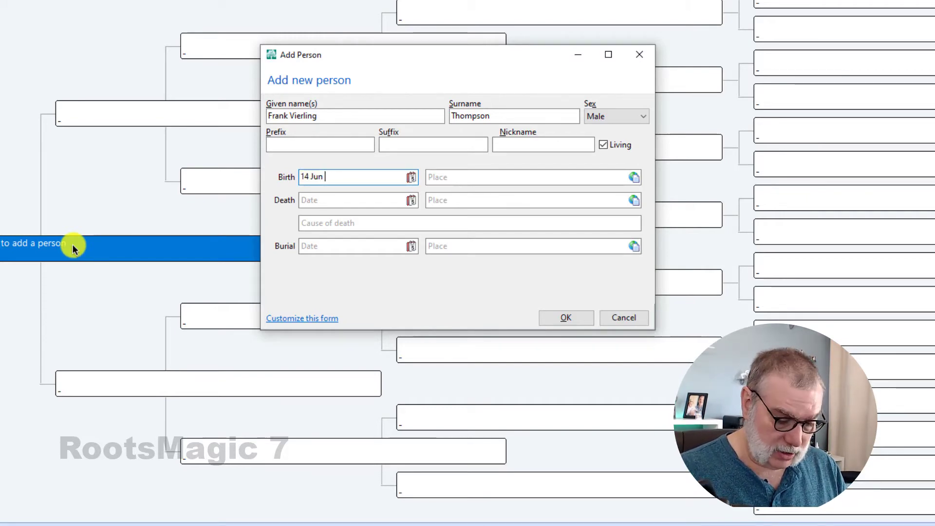
type("1891")
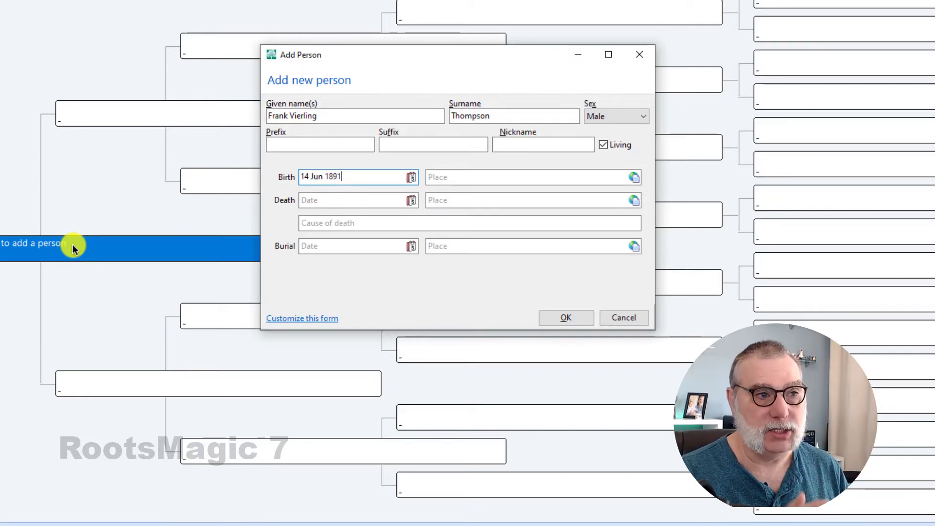
key("Tab")
key("Tab")
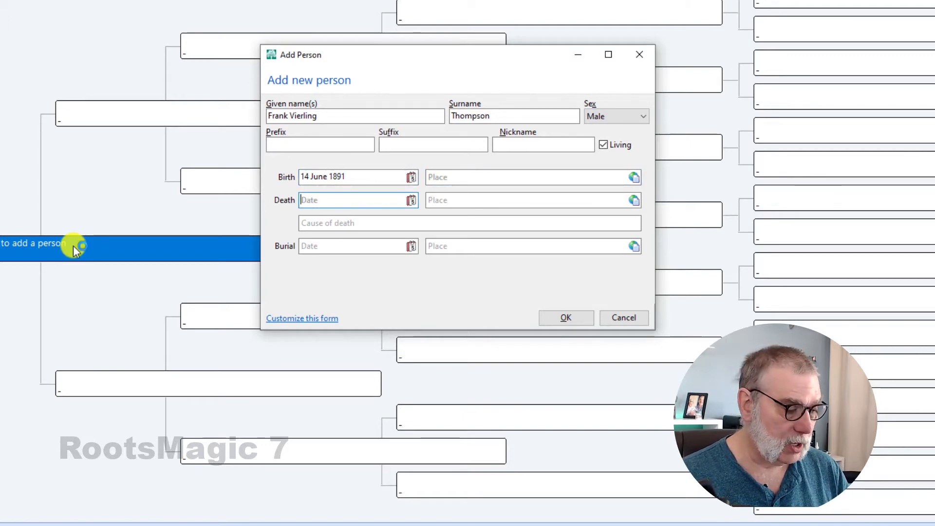
type("09")
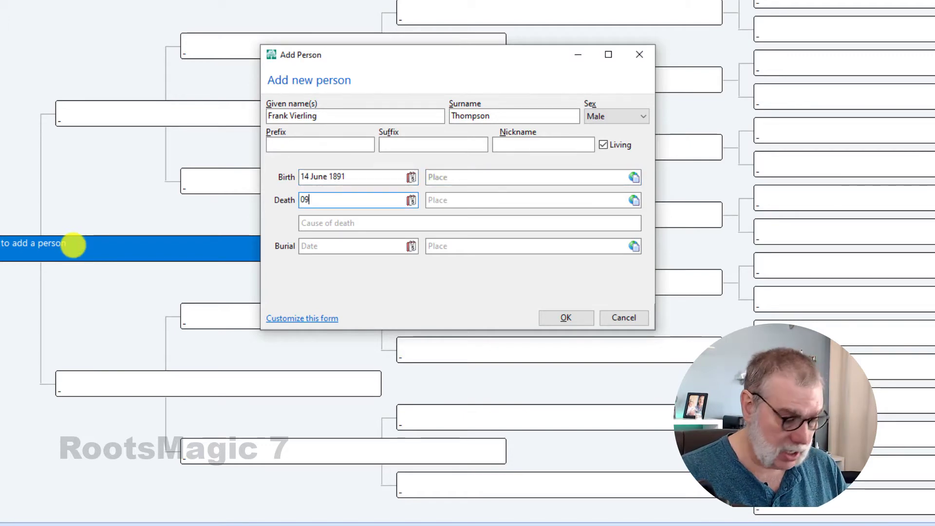
type(" Oct ")
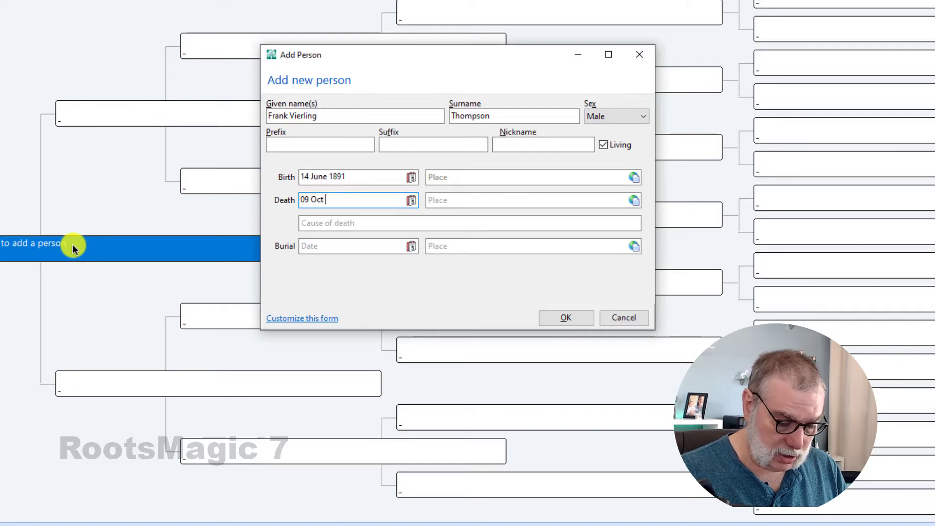
type("1967")
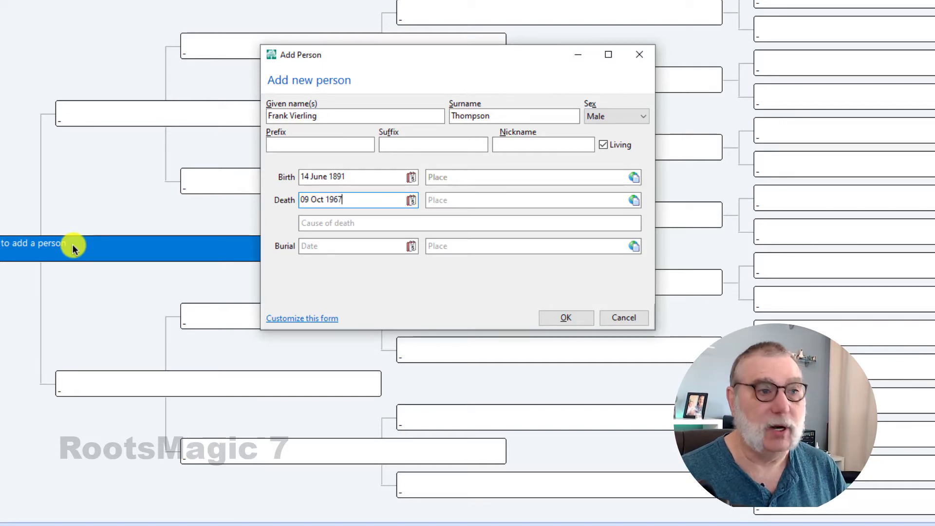
key("Tab")
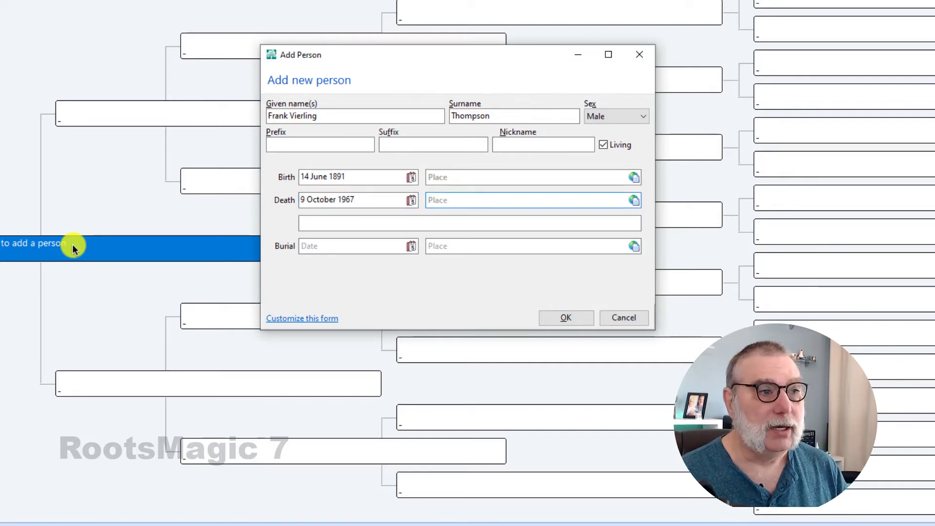
key("Tab")
key("Tab")
key("Tab")
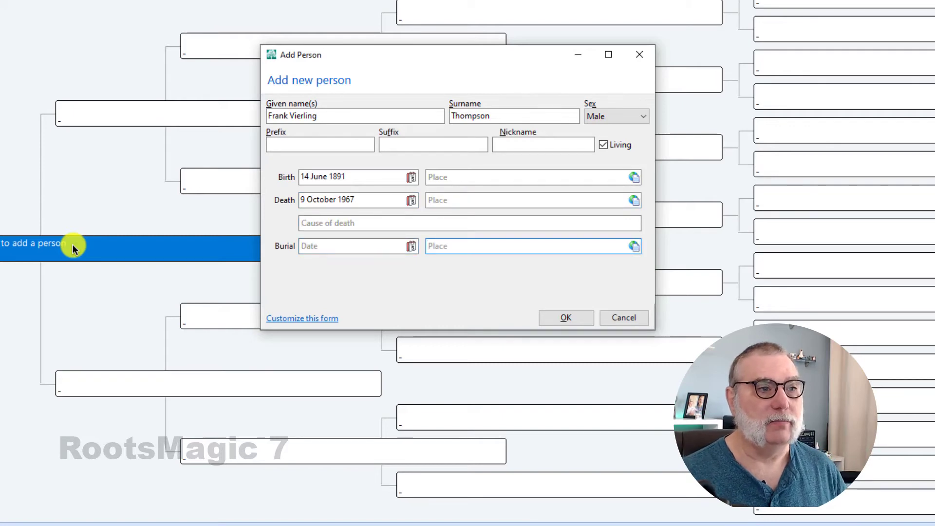
left_click(574, 321)
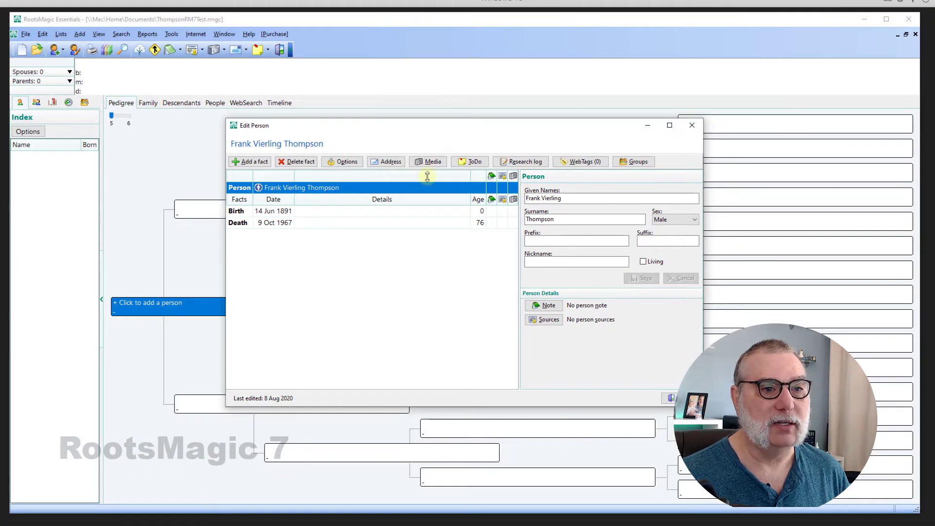
left_click(671, 398)
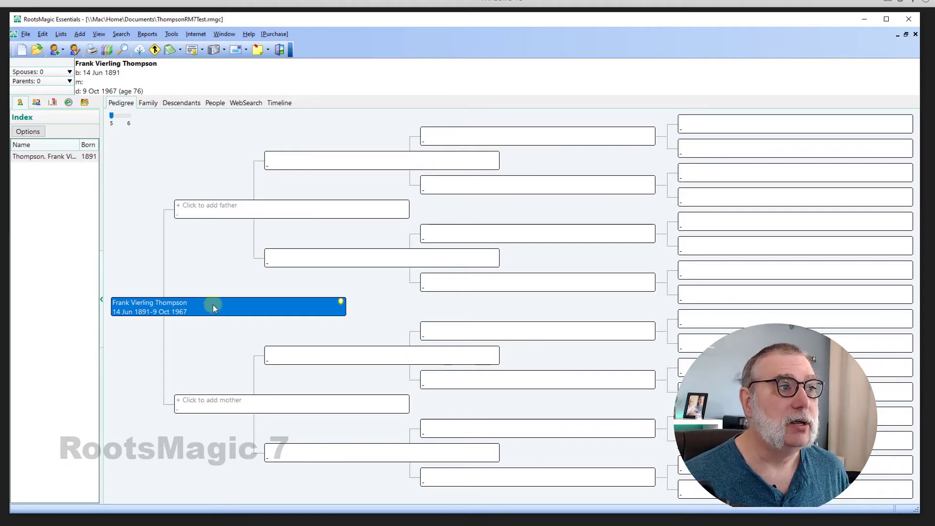
left_click(148, 104)
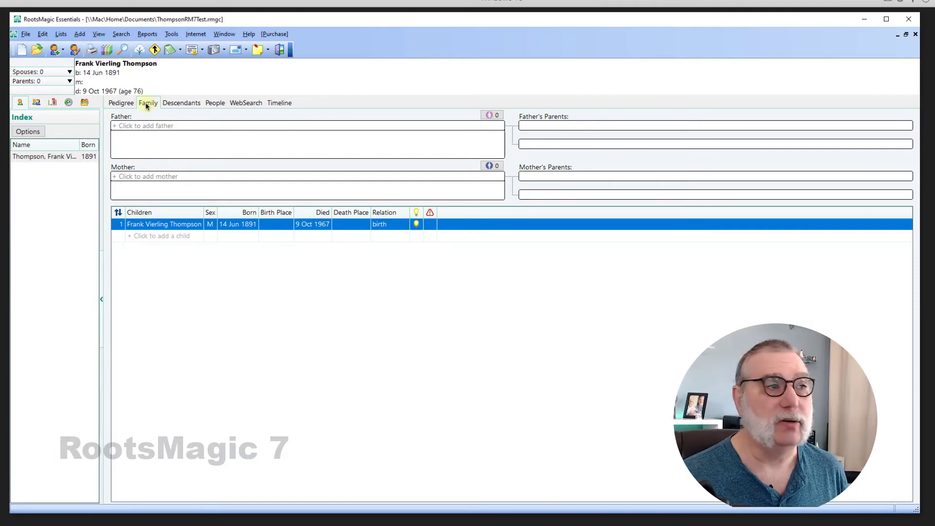
left_click(121, 103)
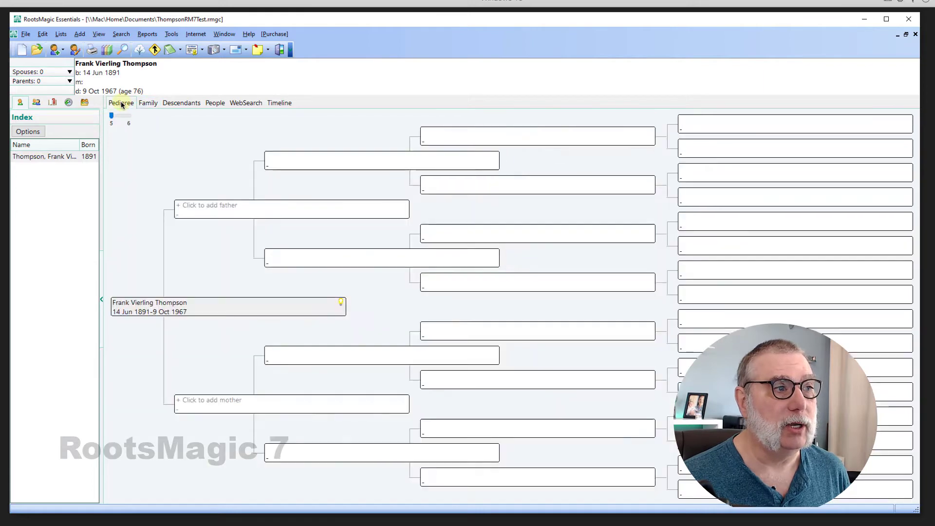
- Add a brand-new person named Charles as Frank's father, marked not living
left_click(247, 204)
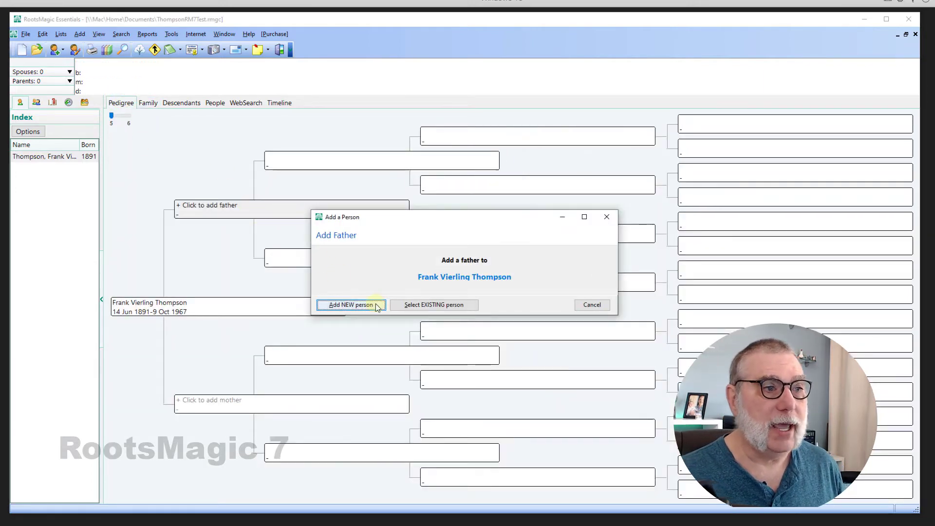
left_click(357, 304)
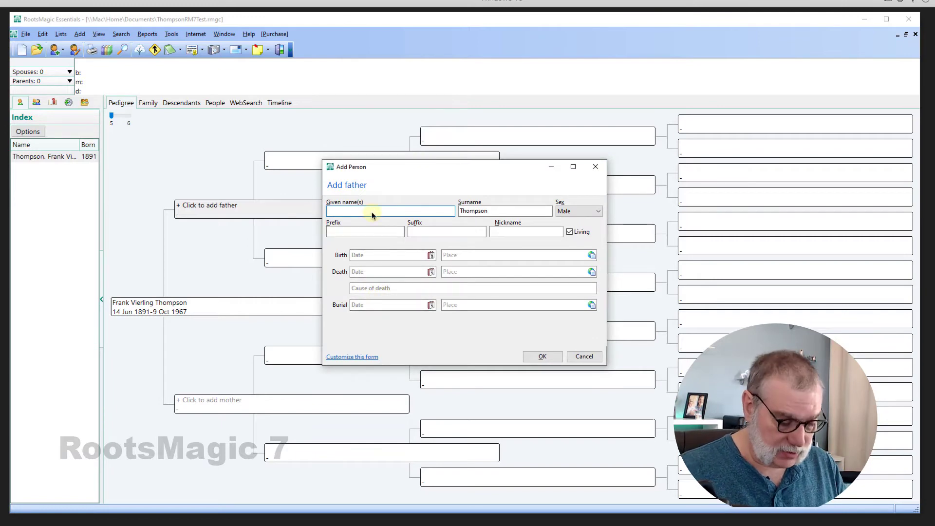
type("Charles H")
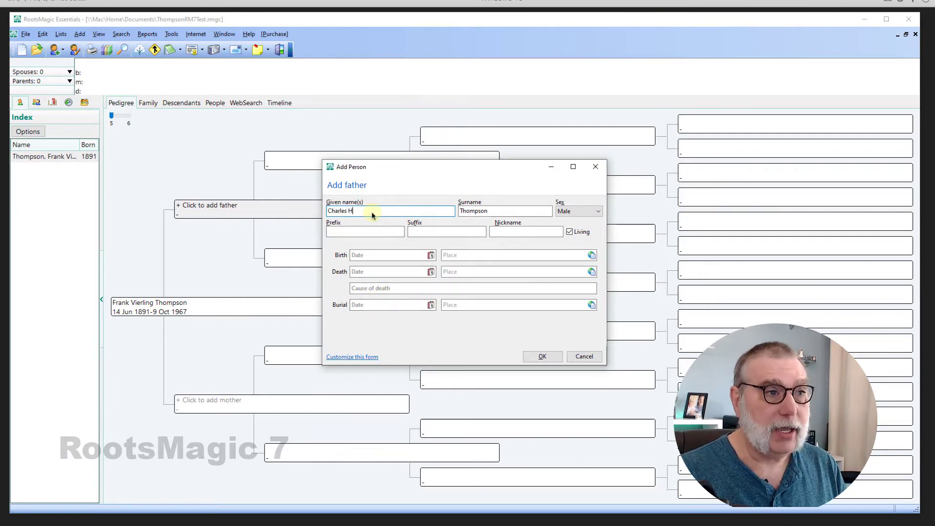
key("Tab")
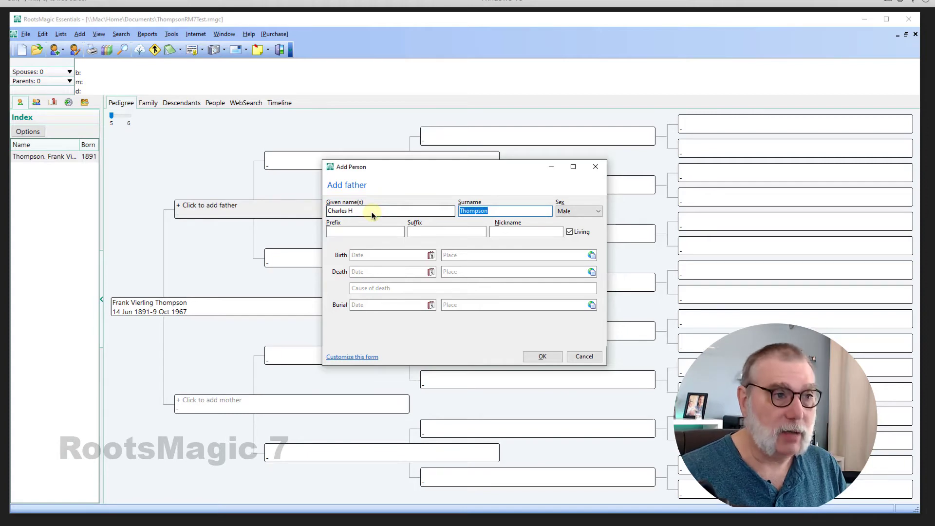
key("Tab")
key("Tab")
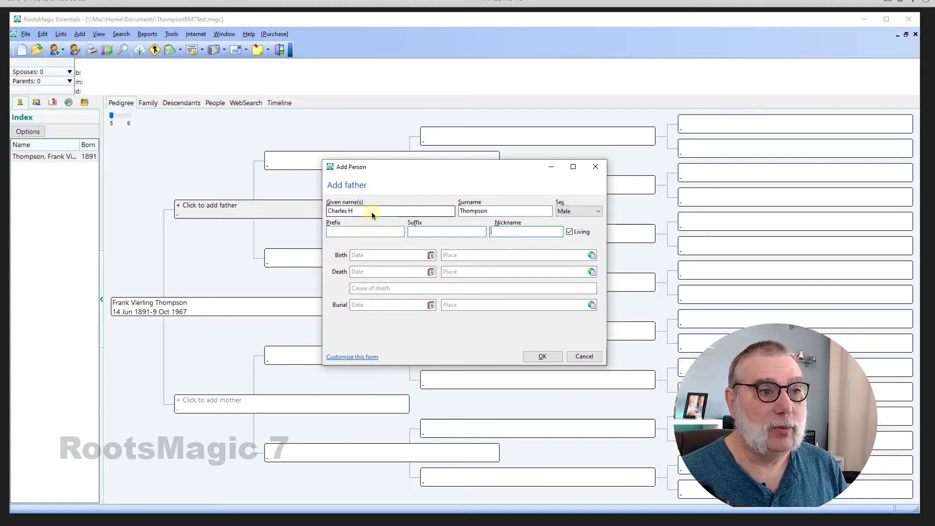
key("Tab")
key("space")
key("Tab")
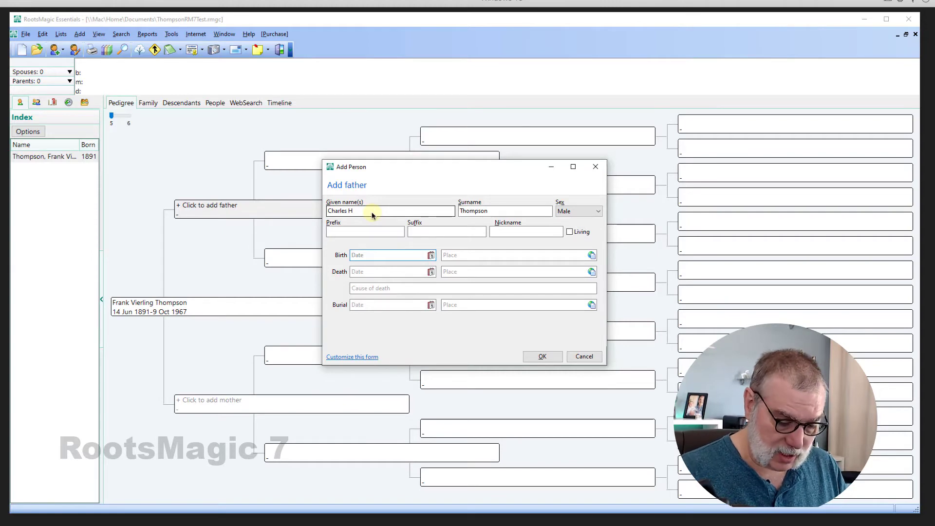
- Enter his birth year 1851 and death date 10 Apr 1898, then save him
type("1851")
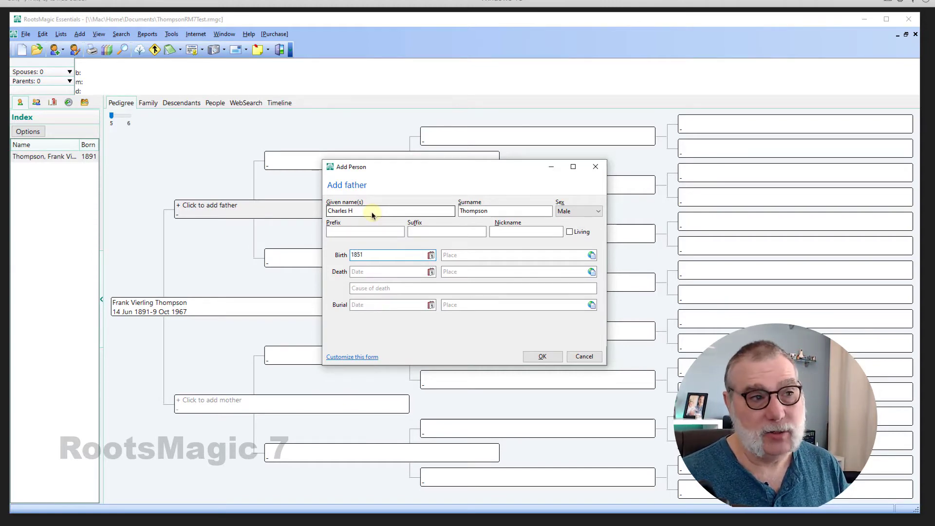
key("Tab")
key("Tab")
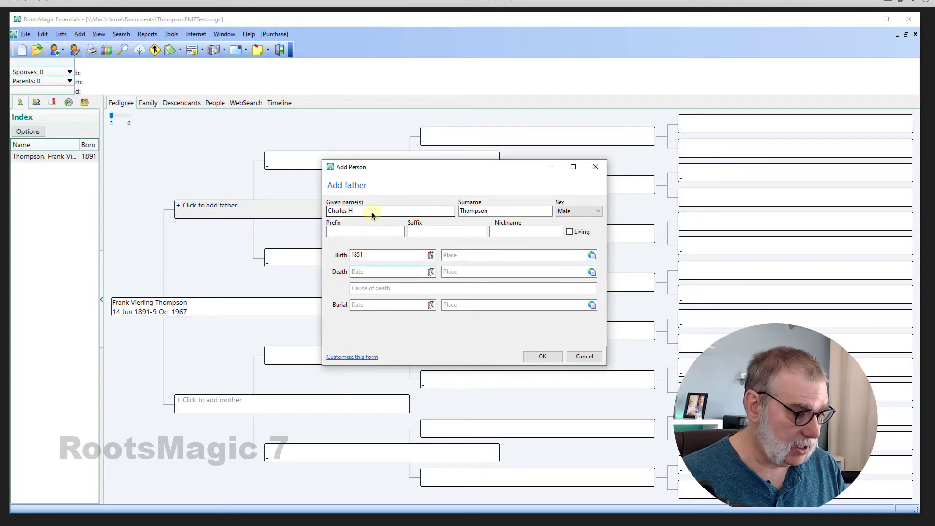
type("10 A")
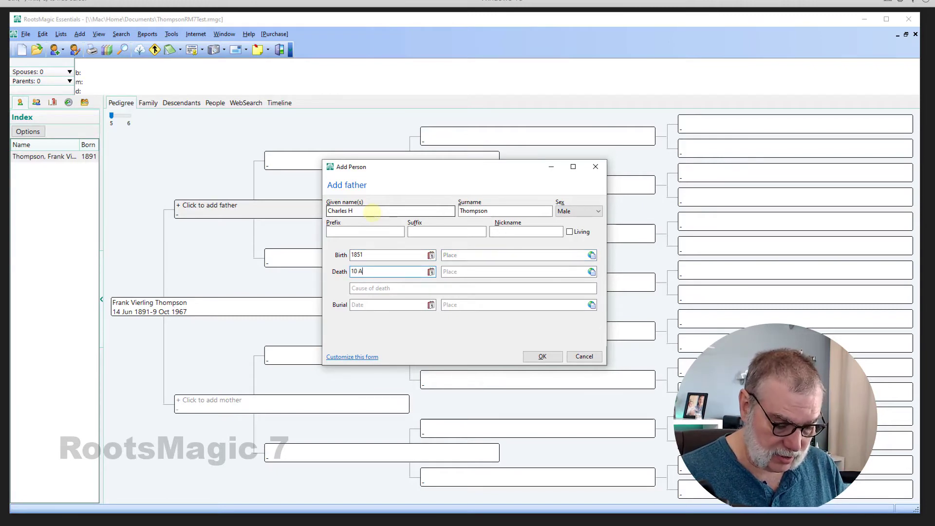
type("pr189")
key("BackSpace")
key("BackSpace")
key("BackSpace")
key("Tab")
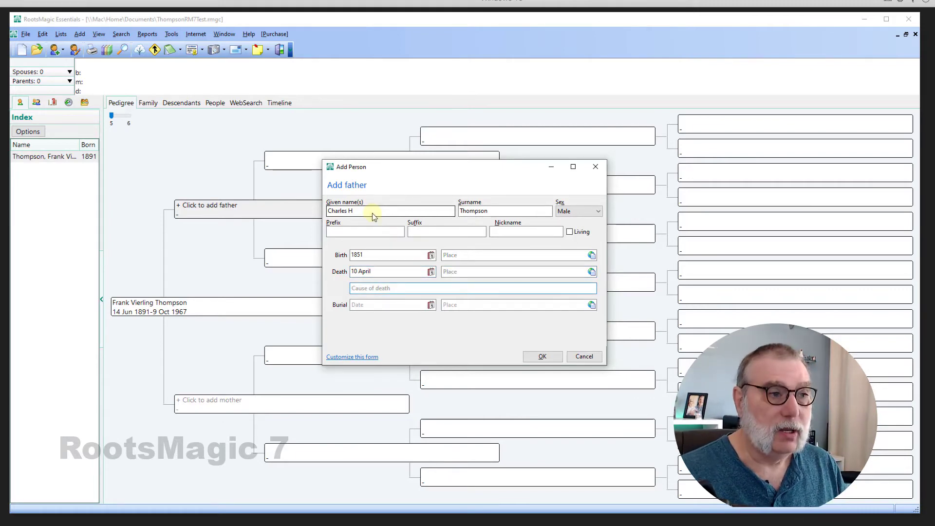
left_click(383, 274)
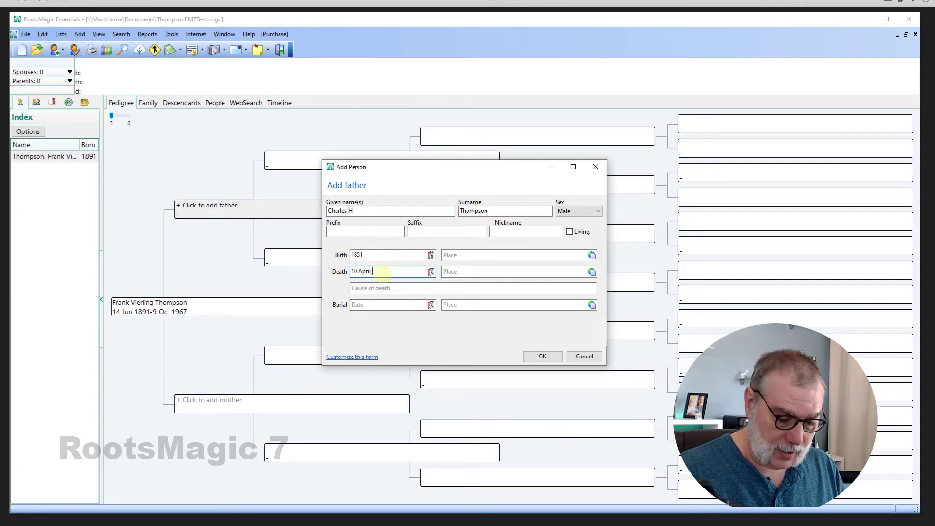
type("1898")
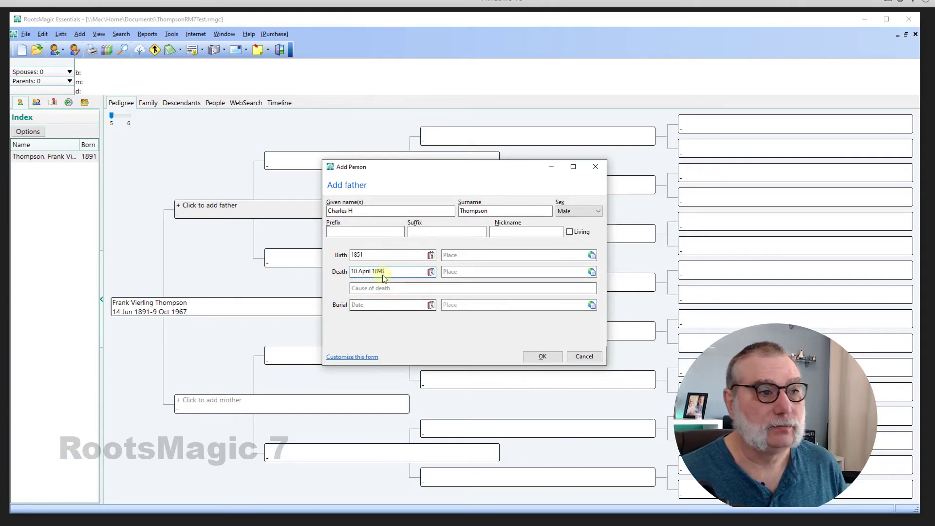
left_click(555, 359)
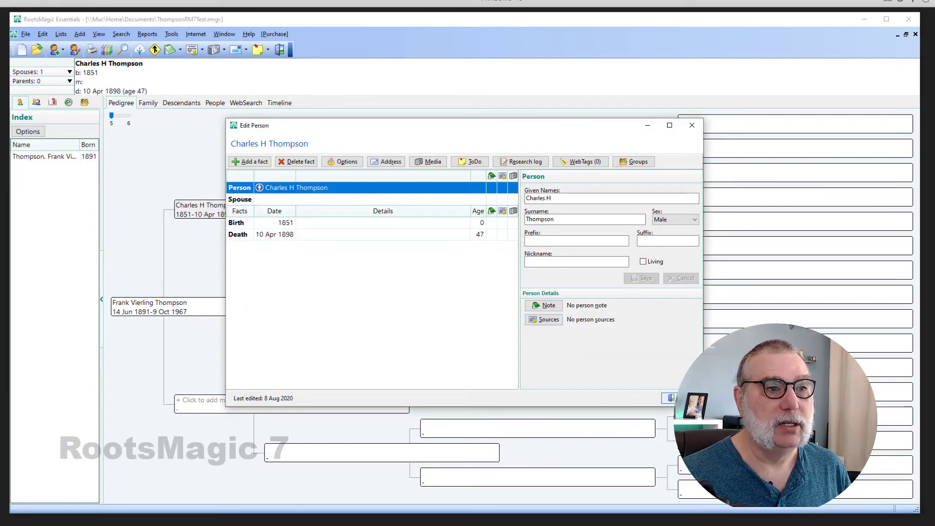
left_click(672, 398)
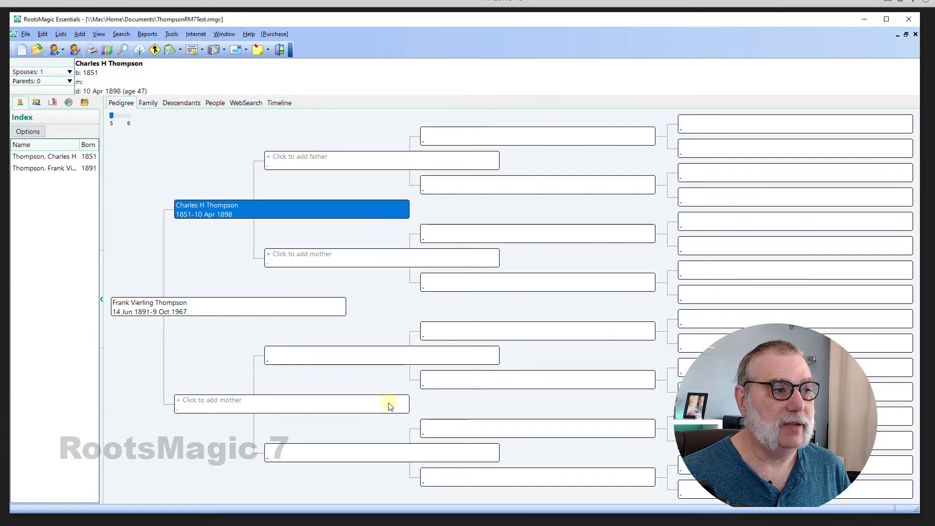
left_click(231, 404)
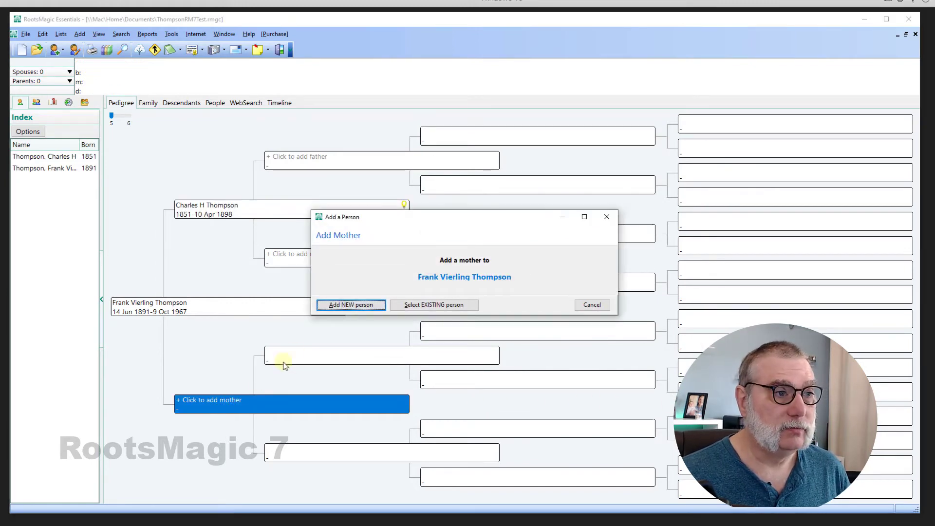
left_click(357, 306)
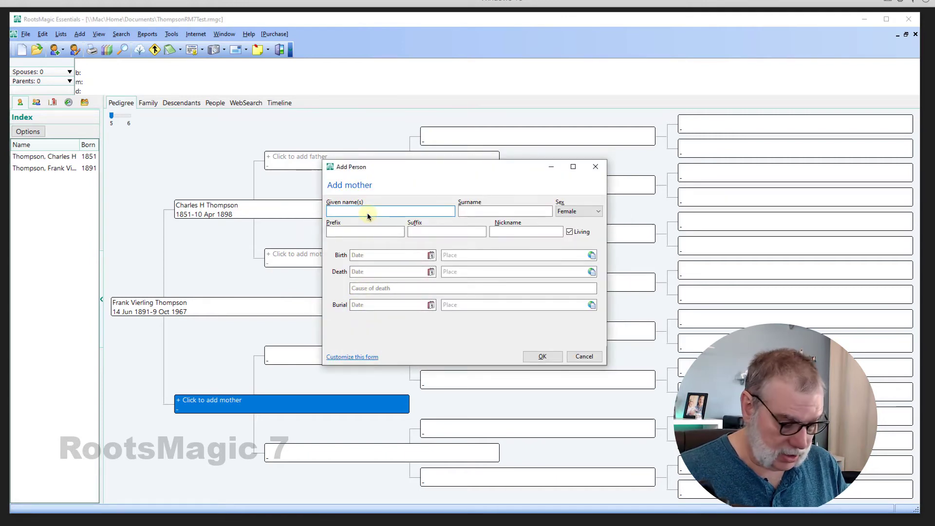
type("Sarah Ja")
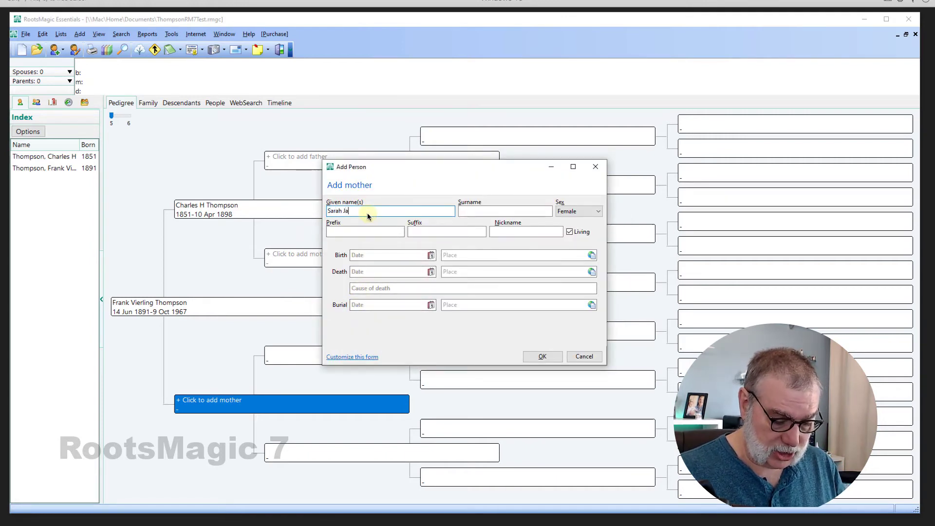
type("ne")
key("Tab")
type("Raymond")
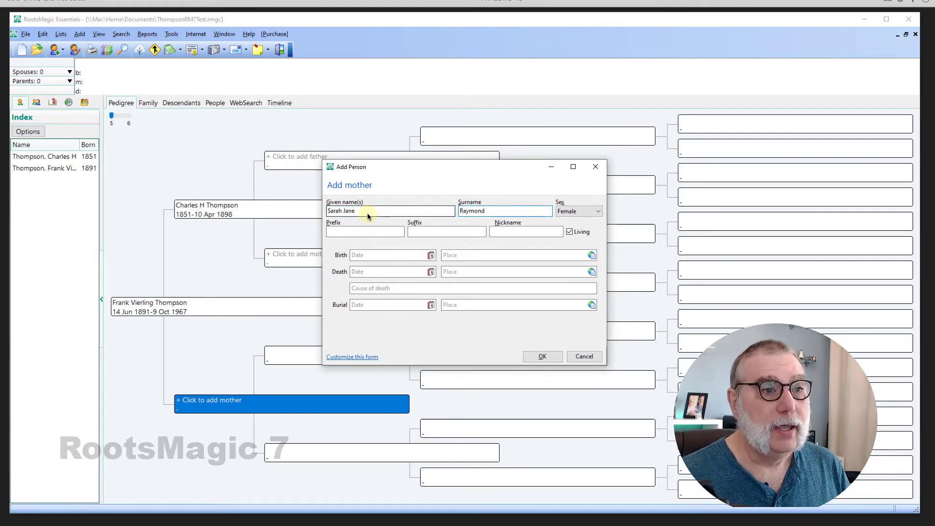
key("Tab")
key("Tab")
key("Tab")
key("Tab")
key("Tab")
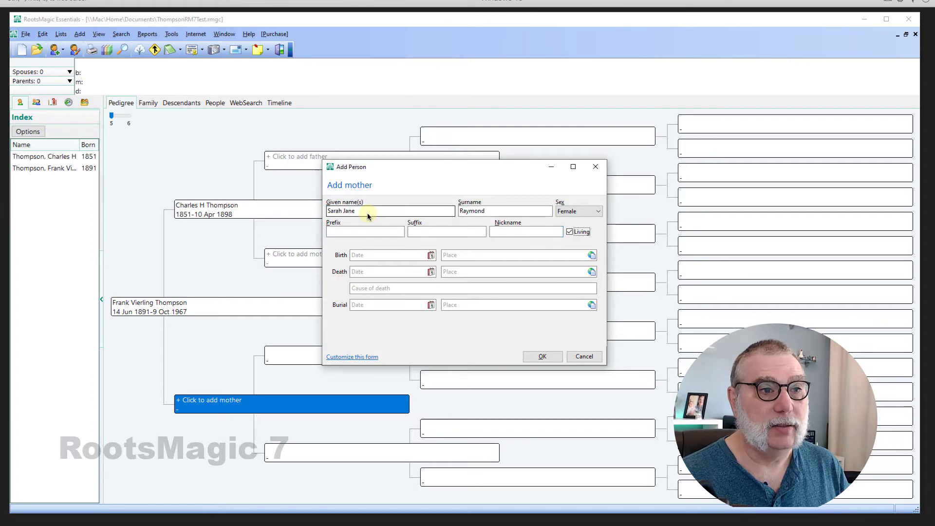
key("space")
key("Tab")
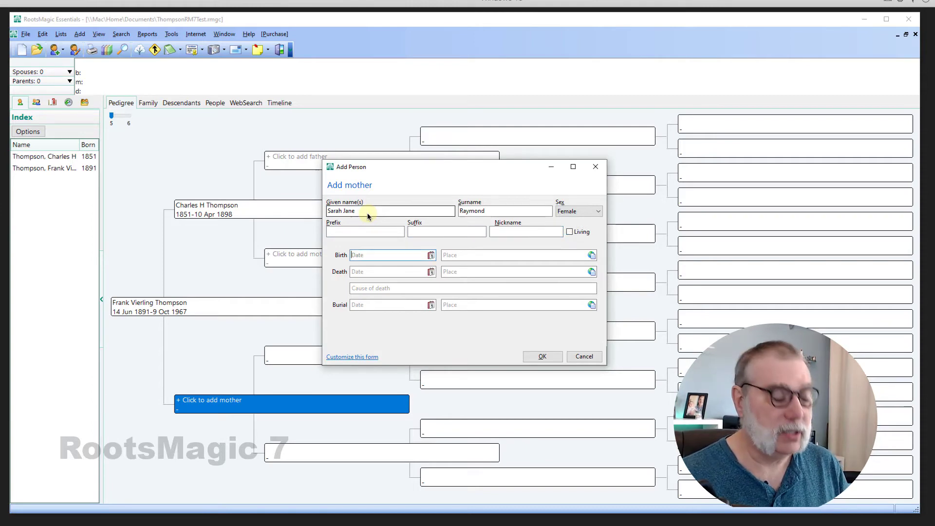
- Enter her birth Jan 1850 and death 12/10/1912, then save her
type("Jan 1850")
key("Tab")
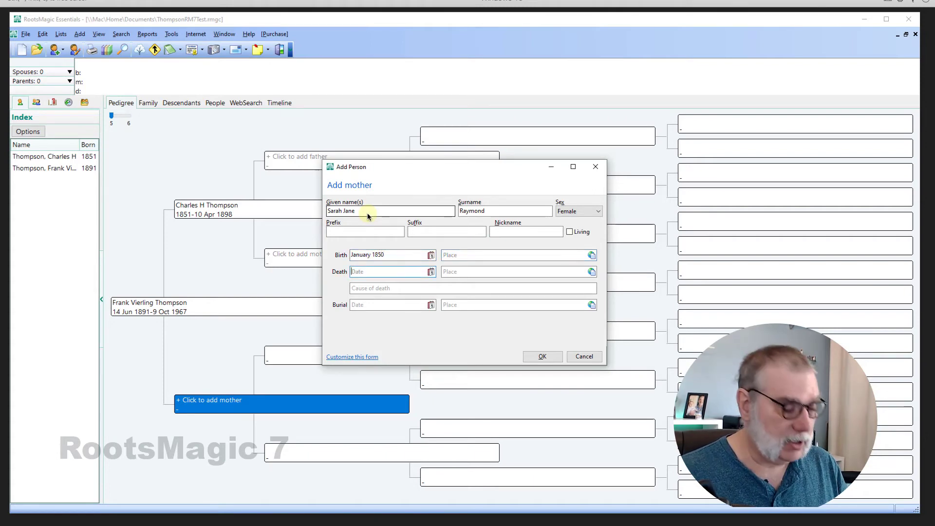
type("12/10/")
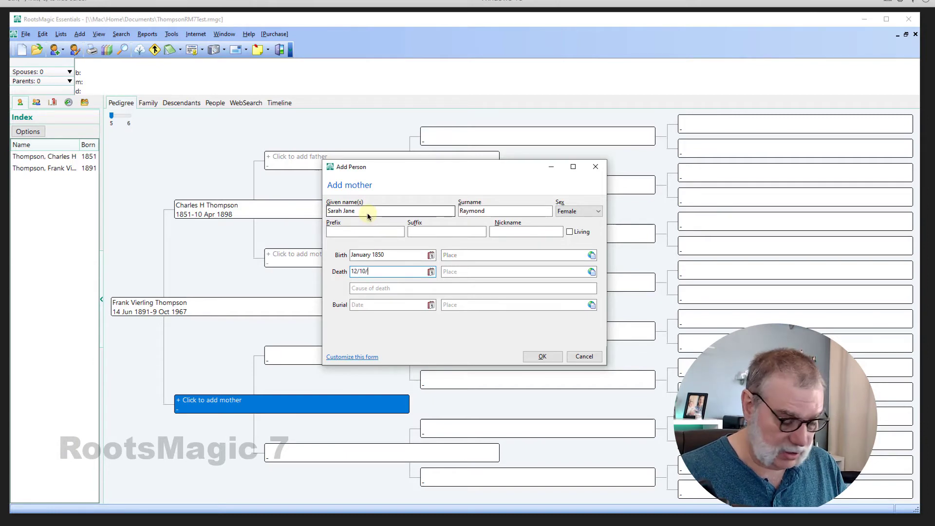
type("1912")
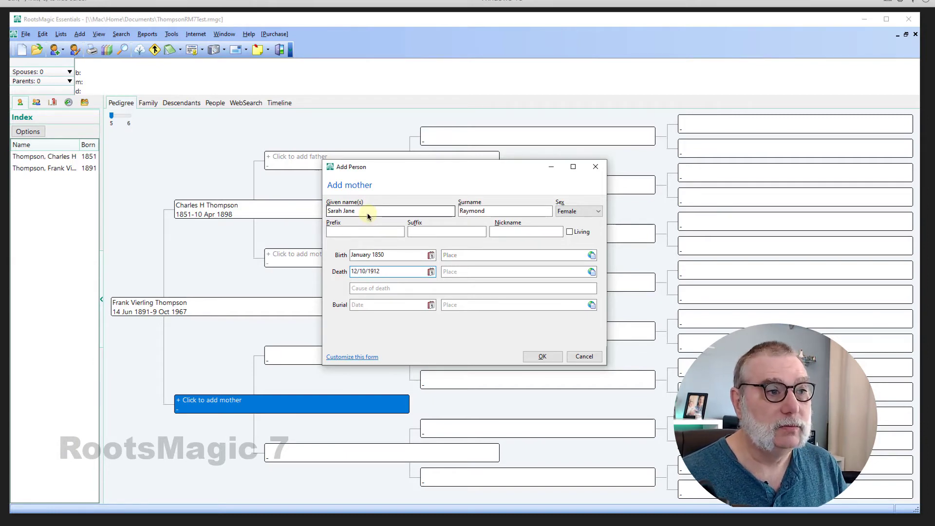
key("Tab")
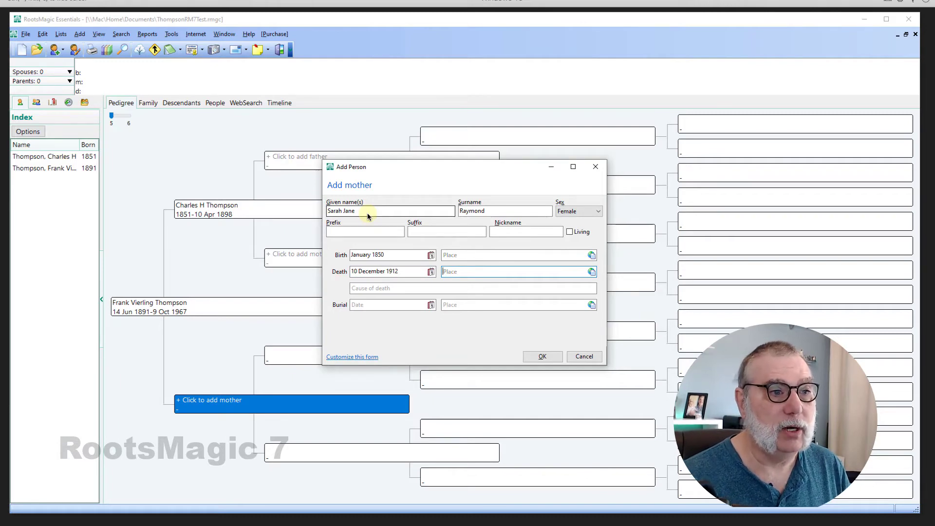
left_click(543, 357)
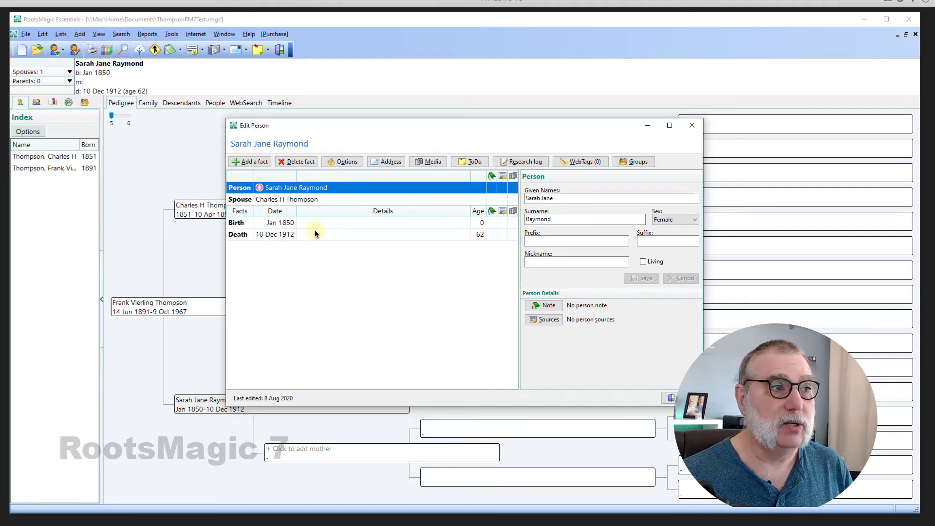
left_click(255, 165)
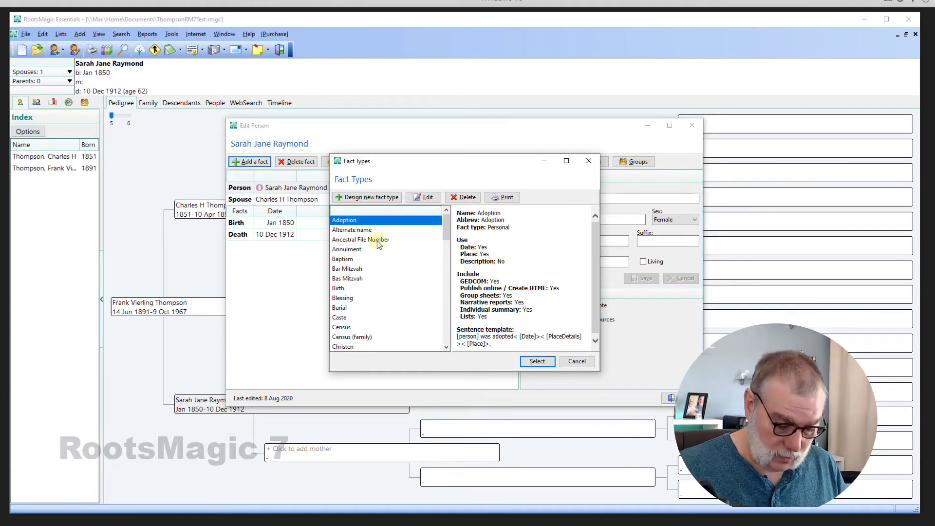
type("marr")
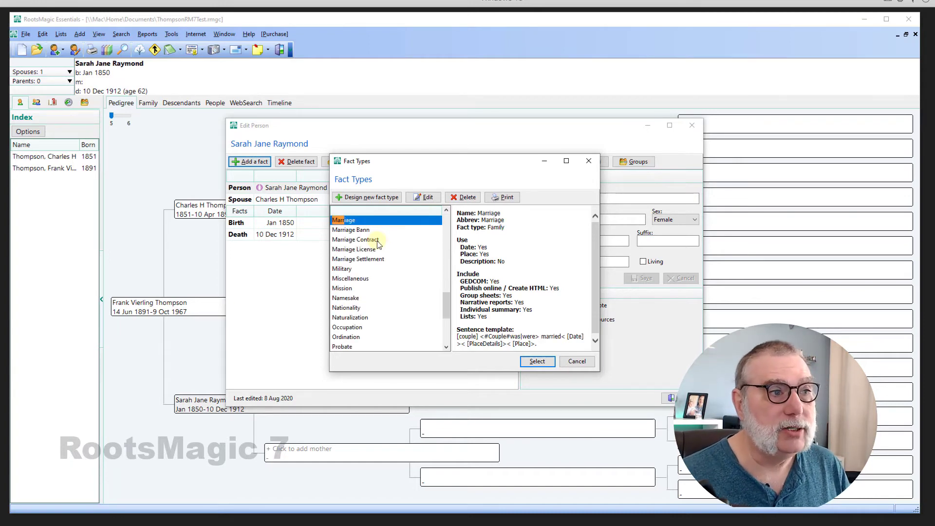
left_click(546, 364)
left_click(397, 239)
- Confirm Charles as spouse, set the marriage date to 18 Sep 1889, and close the record
left_click(512, 328)
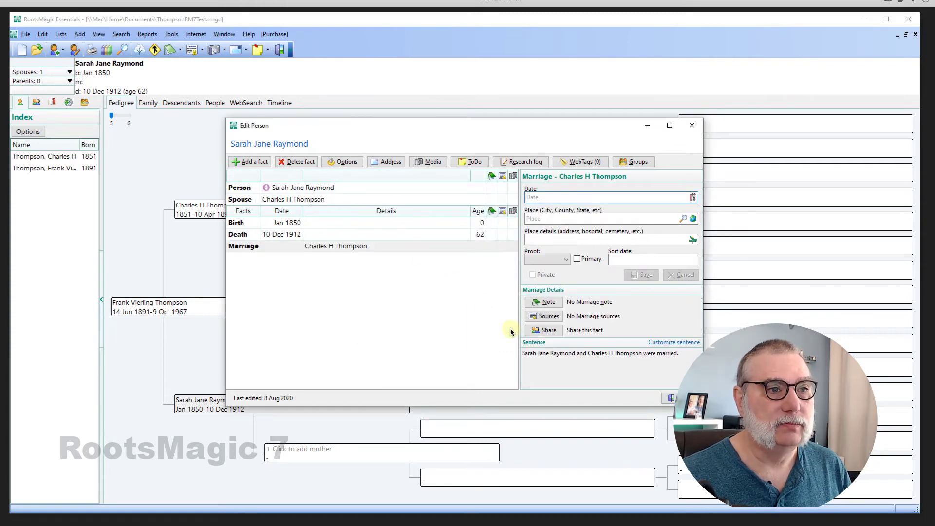
left_click(545, 198)
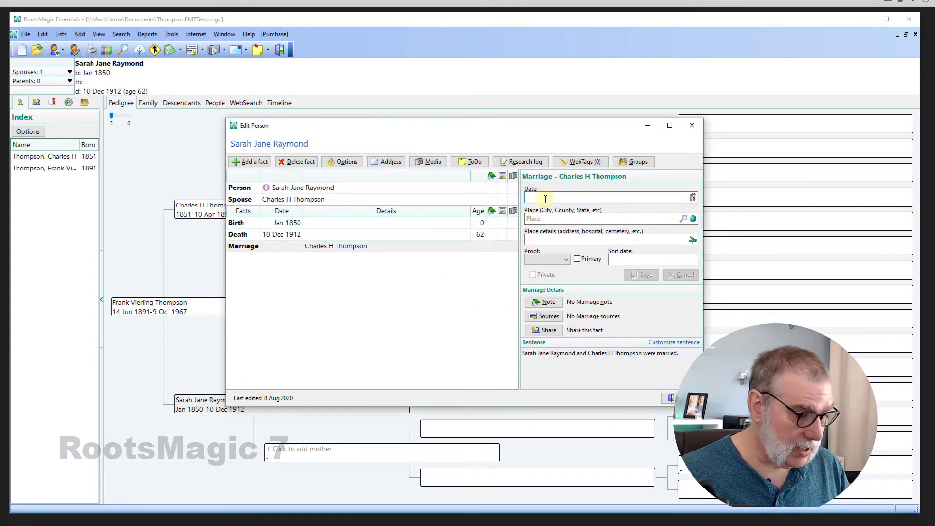
type("18 sep 1889")
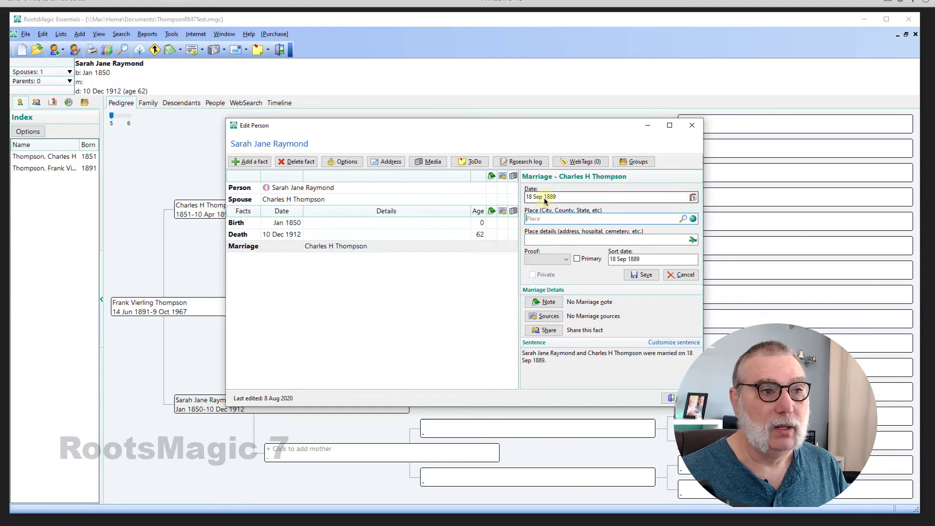
key("Tab")
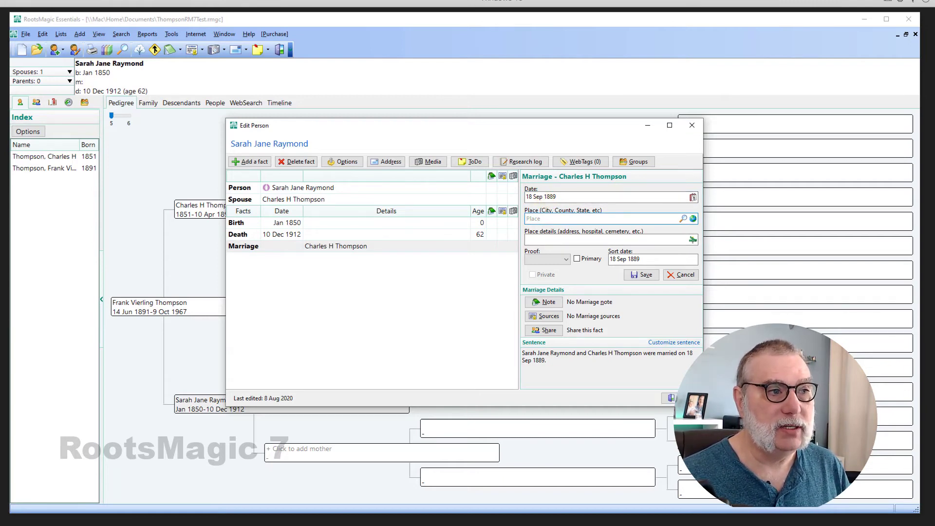
left_click(671, 398)
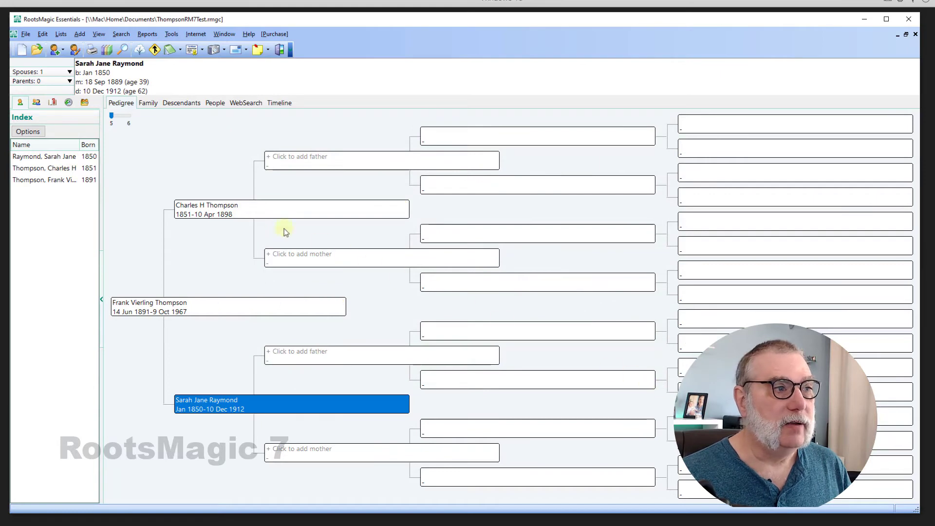
left_click(246, 216)
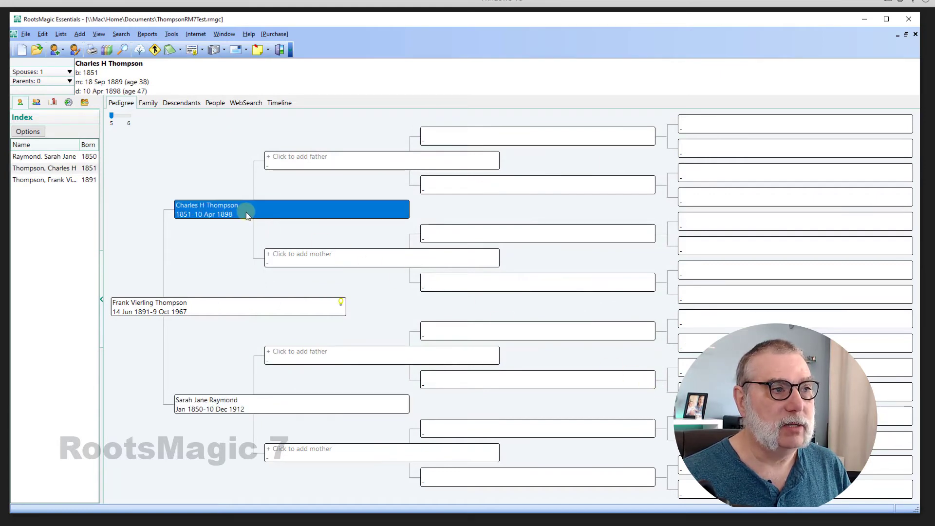
double_click(247, 216)
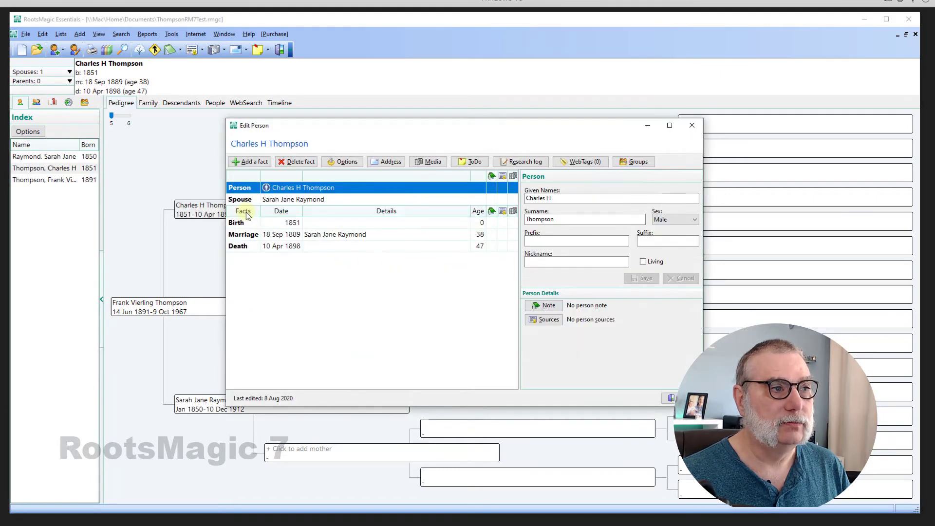
left_click(671, 398)
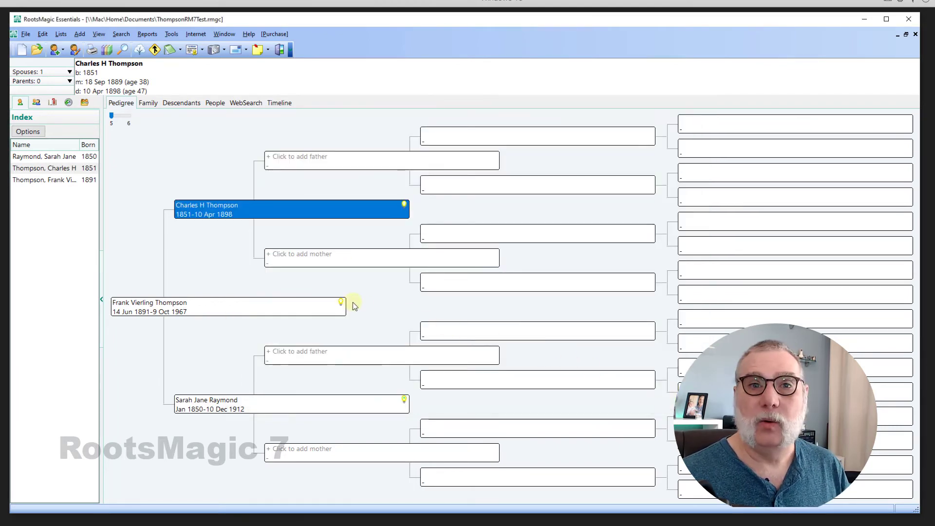
- Add Daniel Hart Thompson as Charles's deceased father, born 1 Jun 1829
left_click(315, 160)
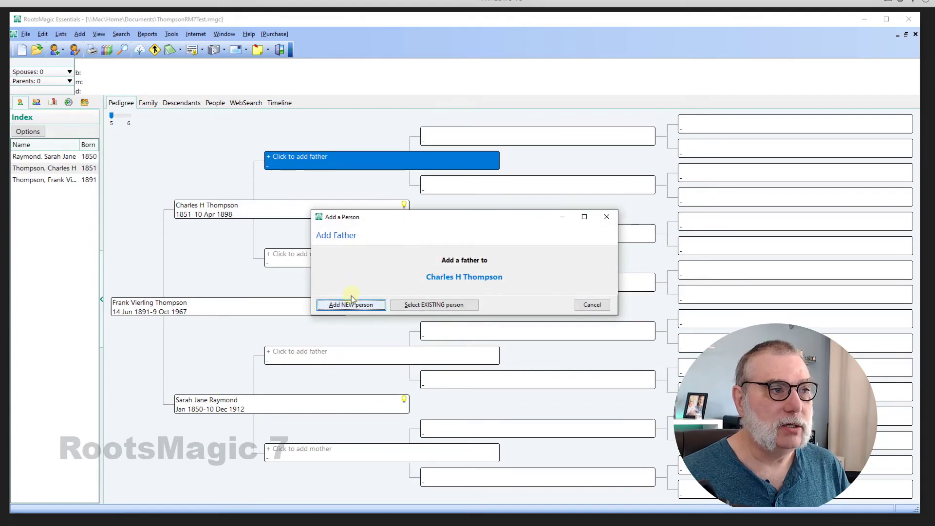
left_click(353, 304)
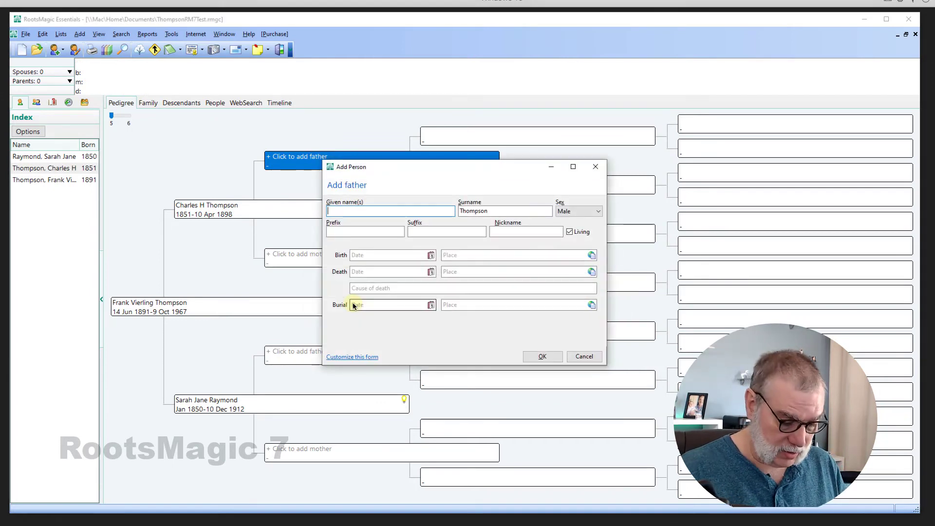
type("Daniel Ha")
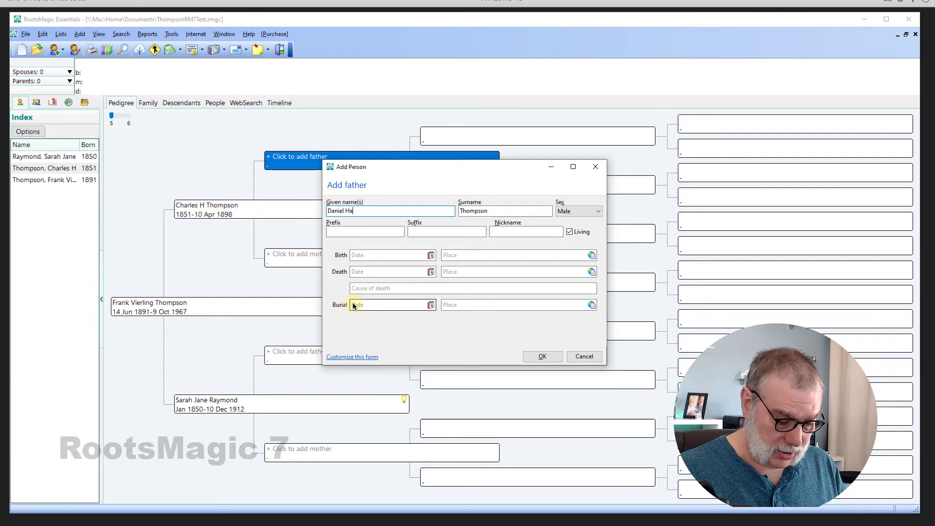
type("rt")
key("Tab")
key("Tab")
key("Tab")
key("Tab")
key("Tab")
key("Tab")
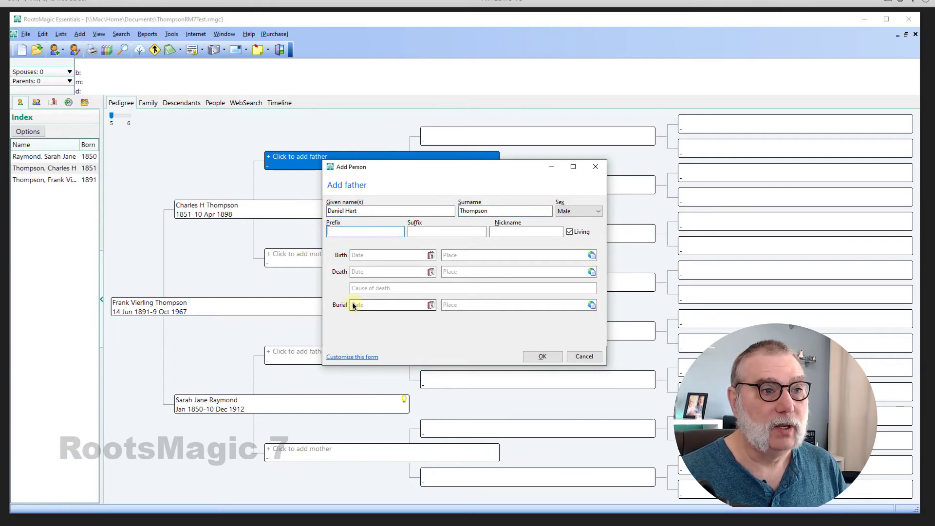
key("space")
key("Tab")
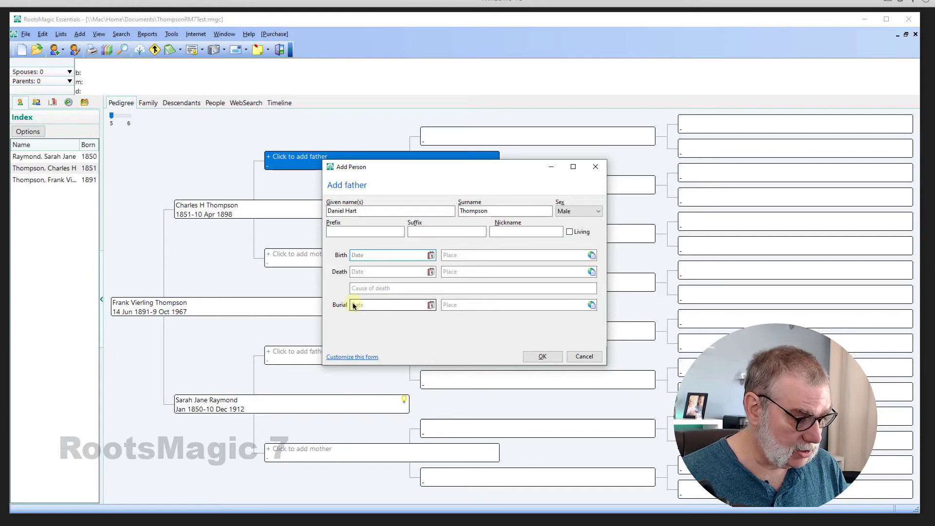
type("1")
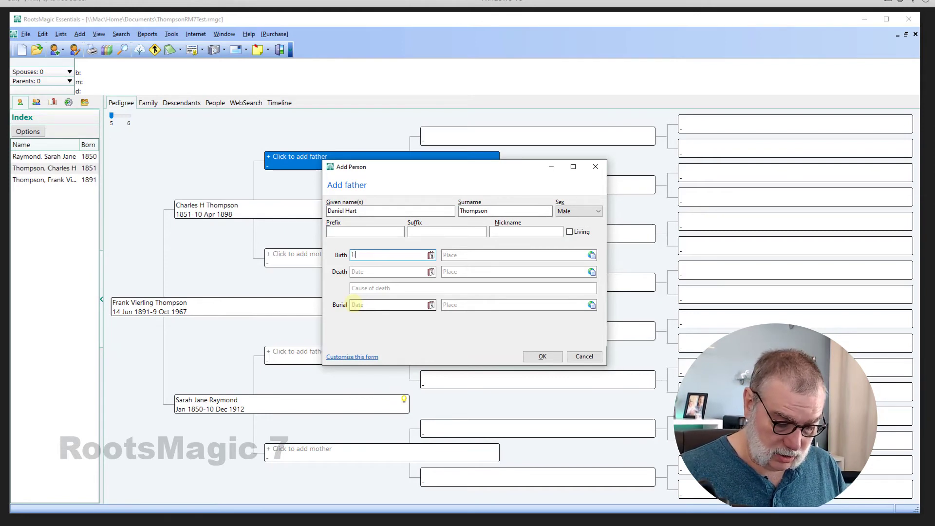
type(" Jun")
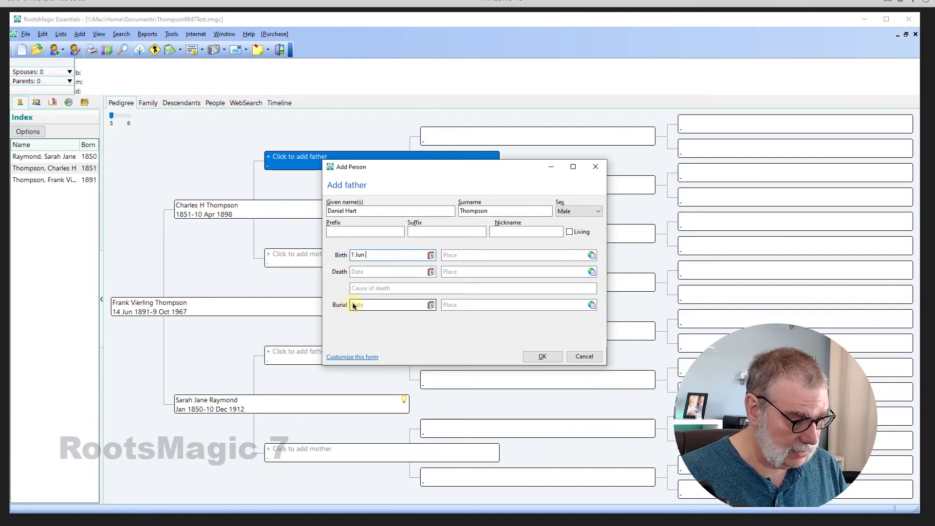
type(" 1829")
key("Tab")
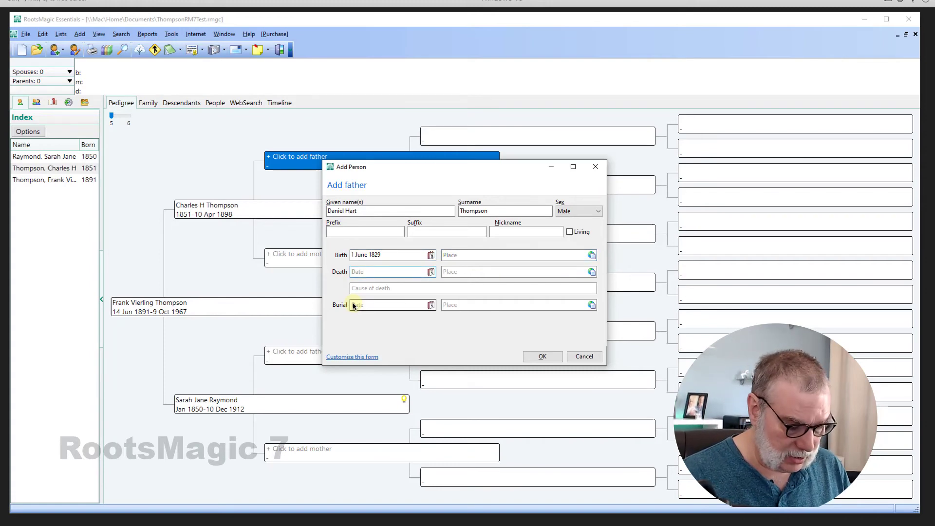
- Enter his death date 30 July 1893, fixing the doubled J, and save him
type("30 Ju")
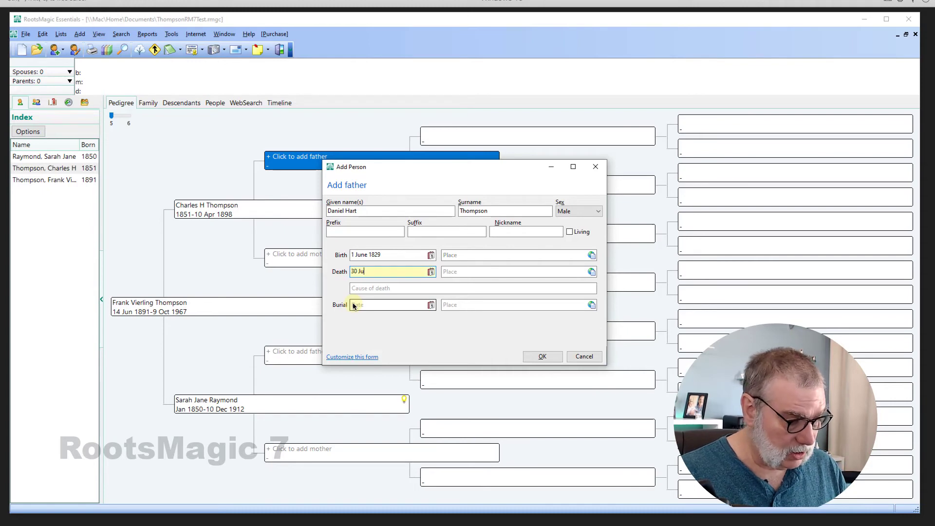
key("BackSpace")
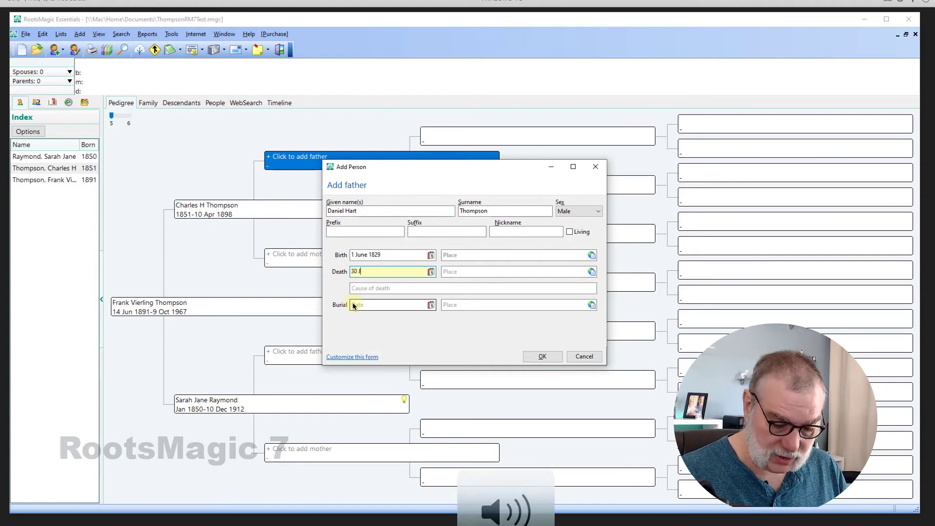
type("july")
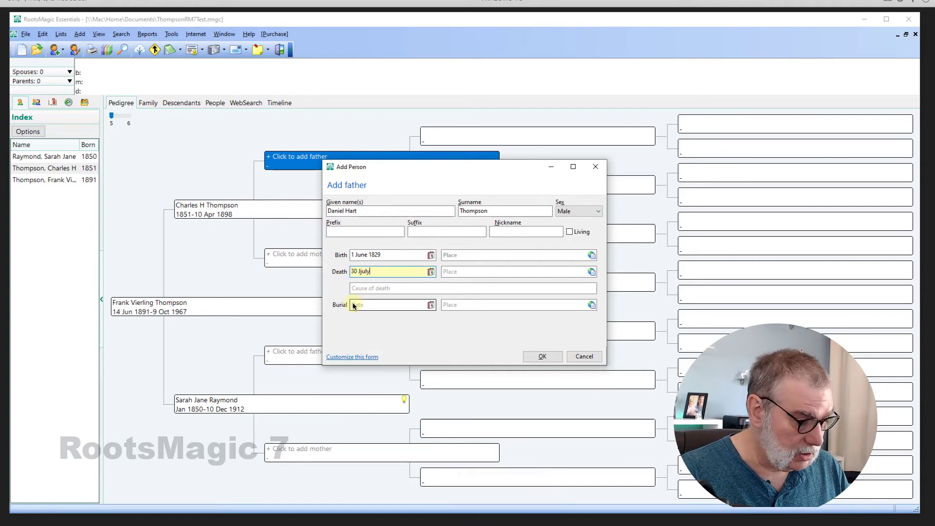
type(" 1893")
key("Tab")
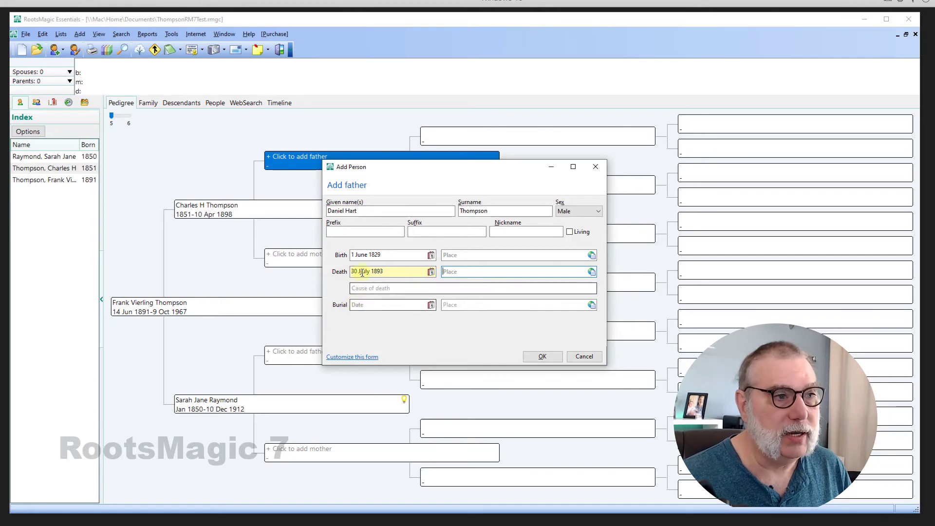
left_click(380, 271)
left_click(385, 271)
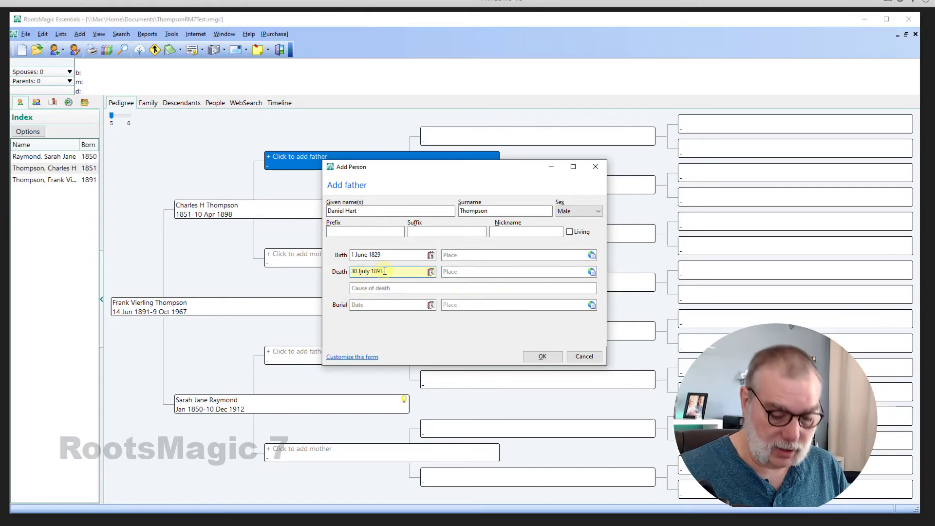
key("BackSpace")
type("J")
key("Tab")
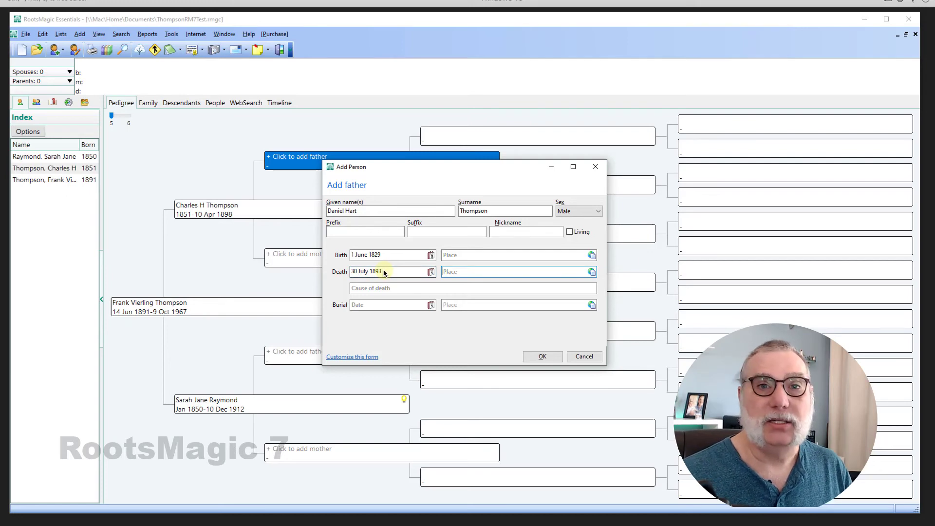
left_click(554, 359)
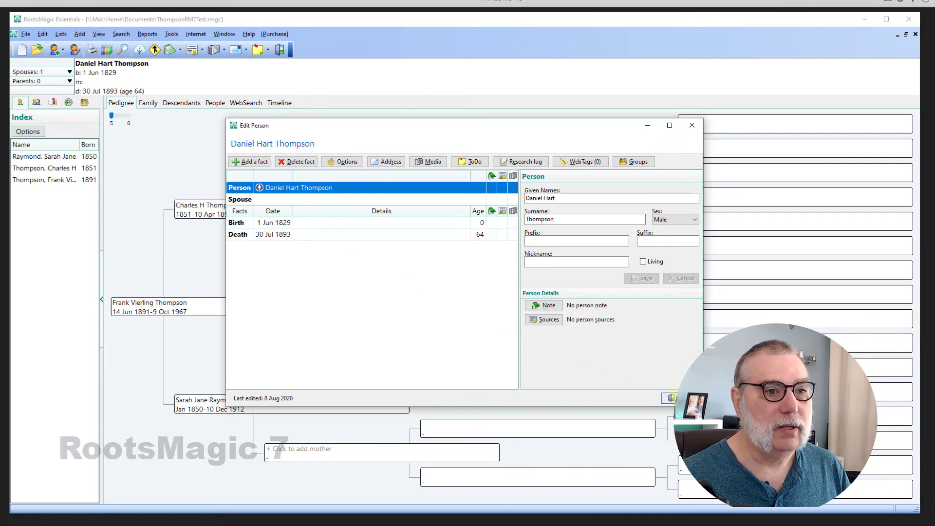
left_click(672, 398)
left_click(323, 256)
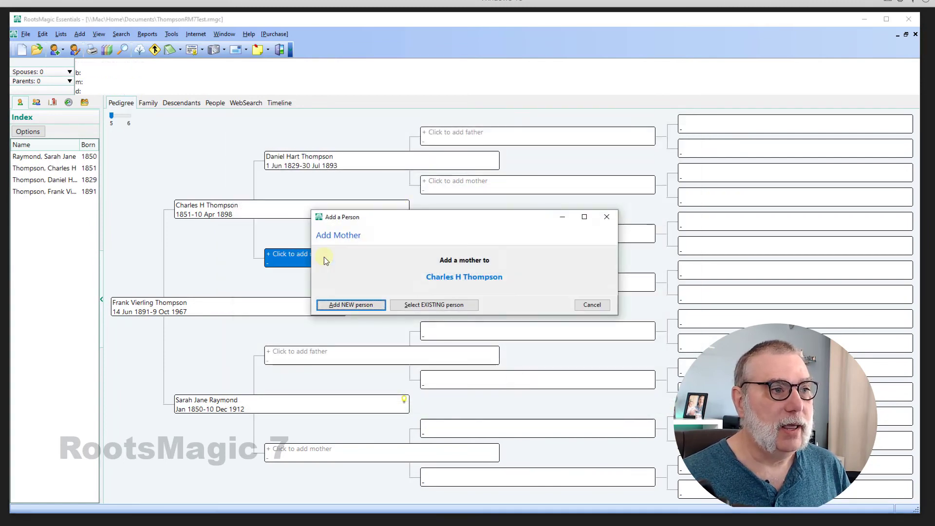
left_click(334, 304)
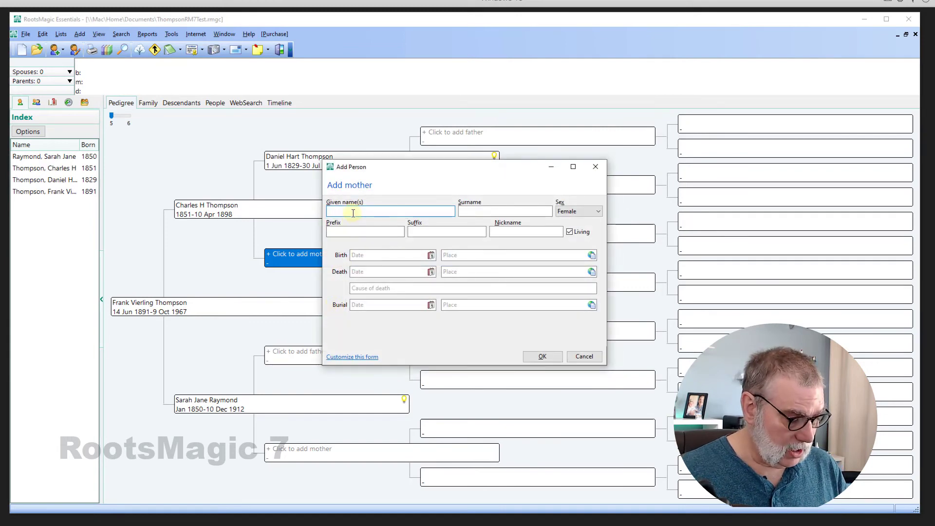
type("Abigail B")
key("Tab")
type("Coat")
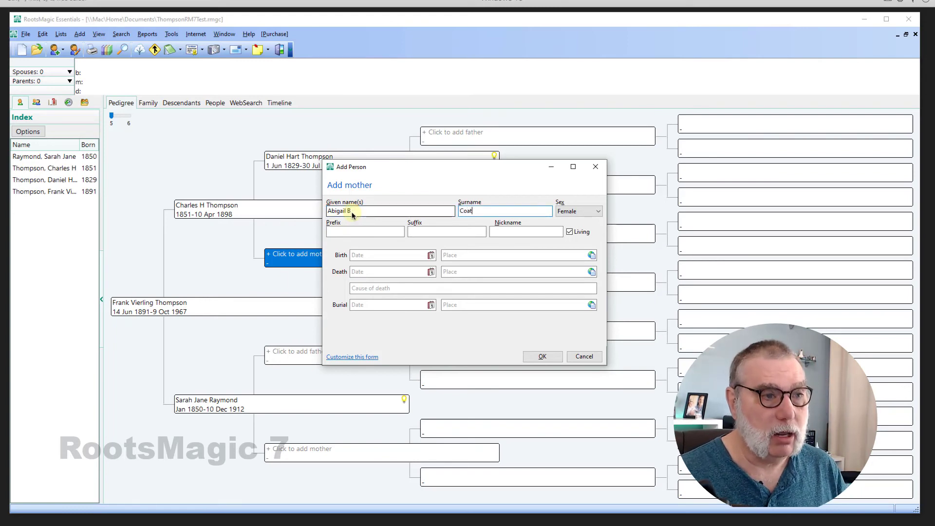
type("es")
key("Tab")
key("Tab")
- Give Abigail birth year 1829 and death date 9 Nov 1856, then save her
key("Tab")
key("Tab")
key("Tab")
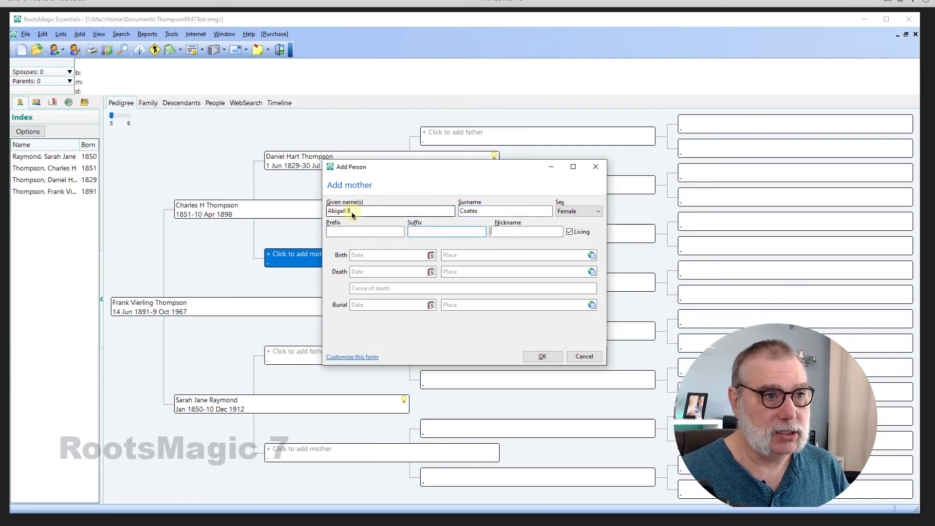
key("Tab")
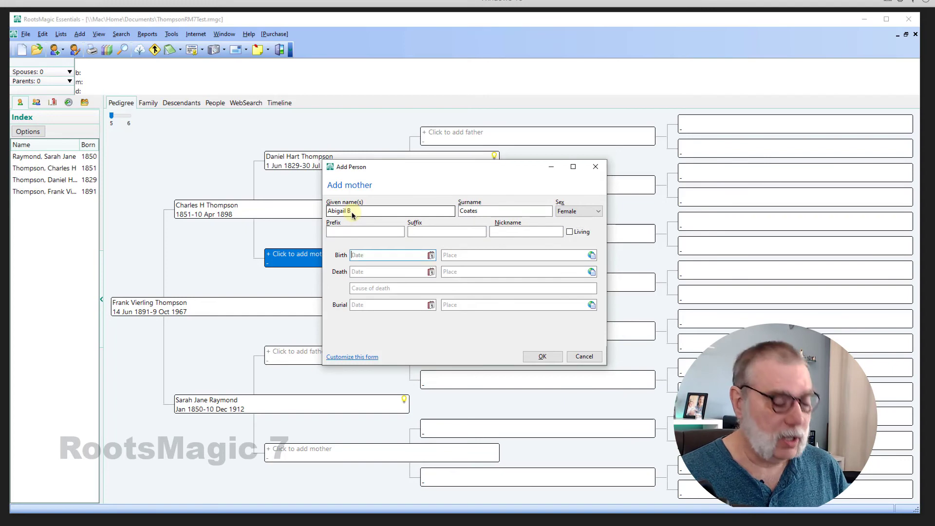
type("1829")
key("Tab")
key("Tab")
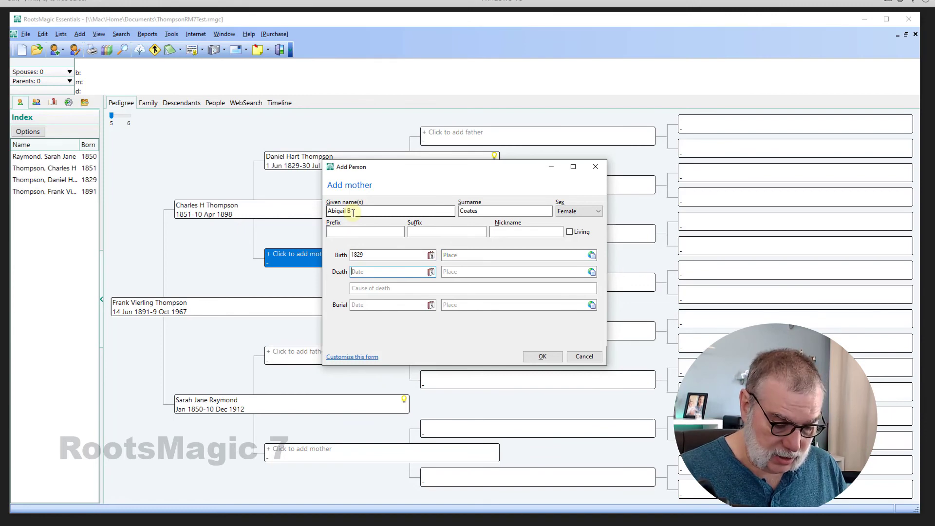
type("9 no")
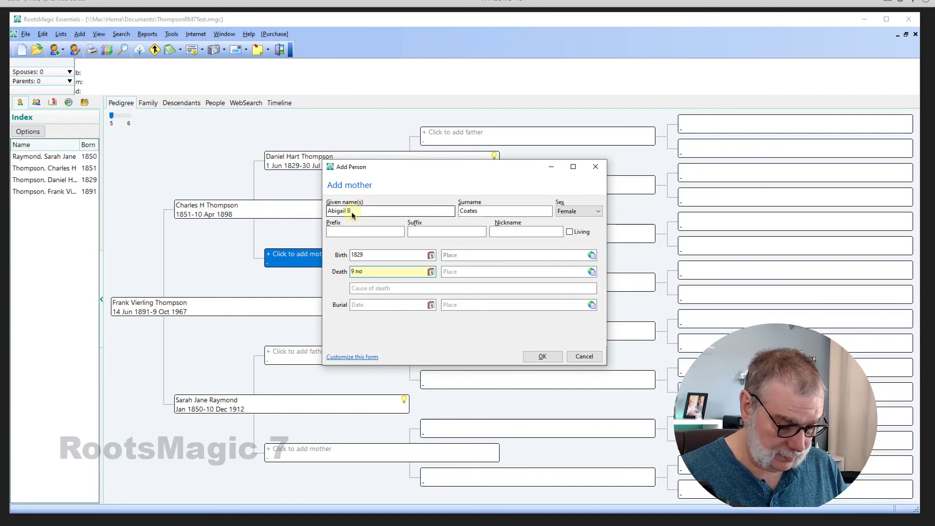
type("v 1")
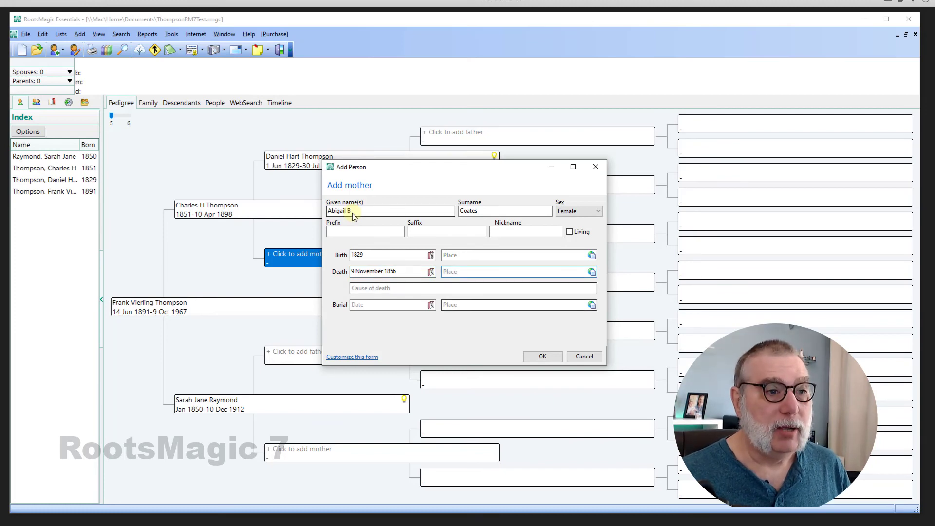
left_click(544, 357)
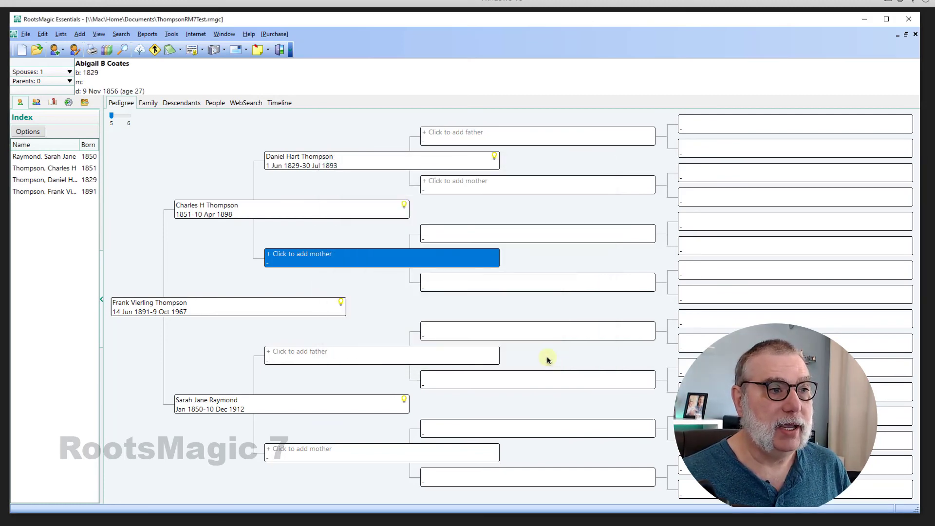
- Add a Marriage fact to Abigail with spouse Daniel Hart Thompson, dated 10 Oct 1846
double_click(365, 251)
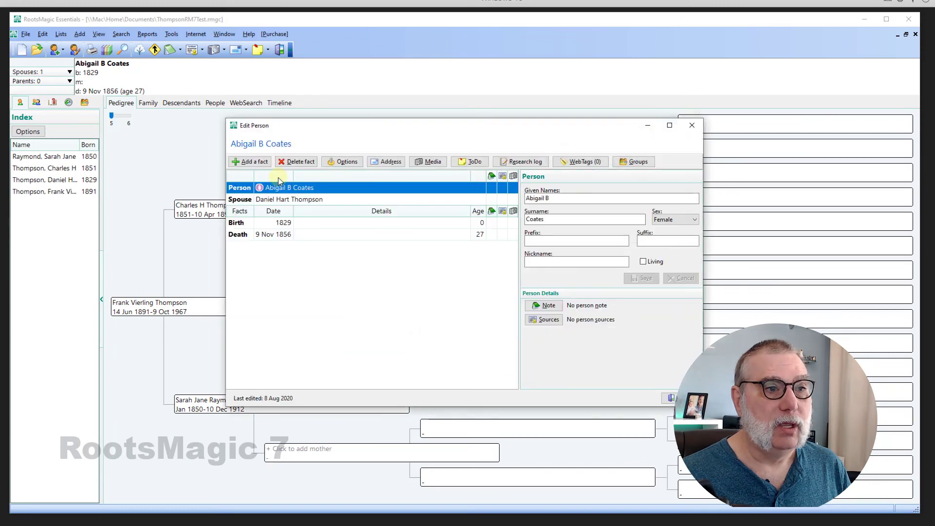
left_click(257, 163)
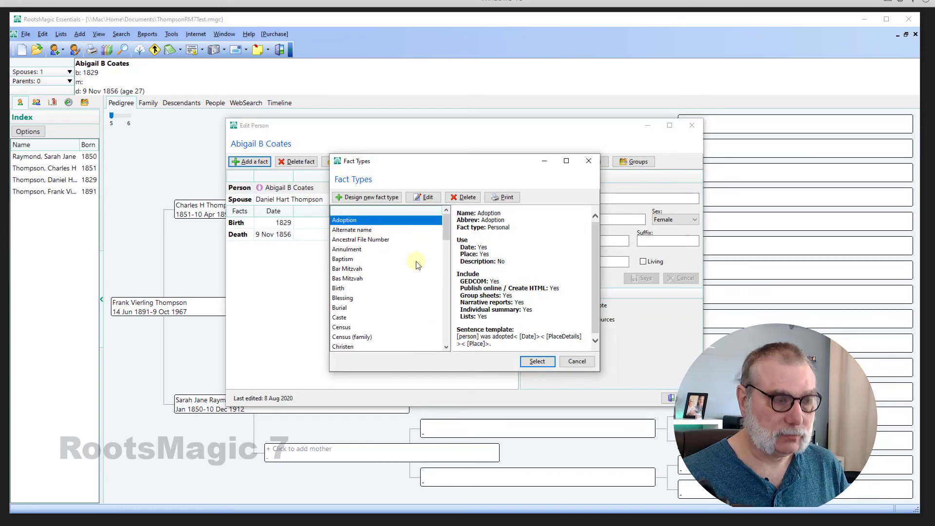
type("marr")
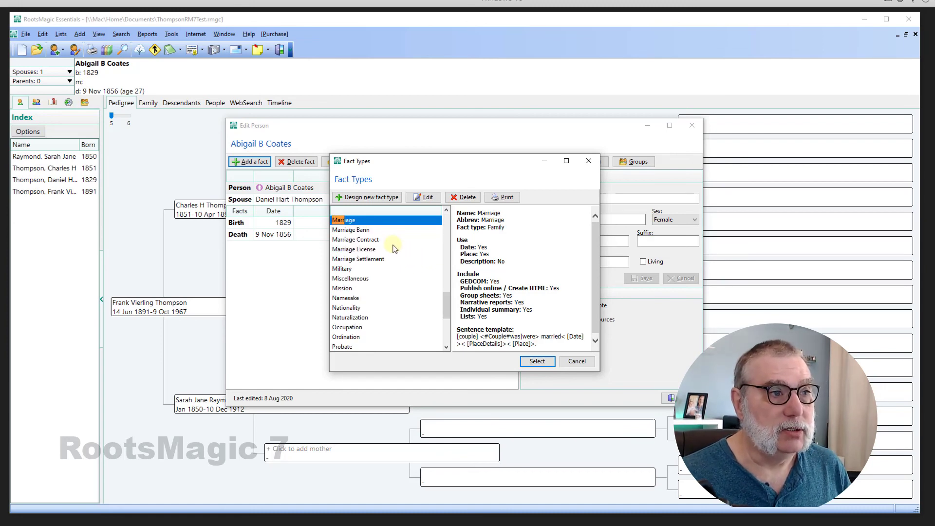
left_click(537, 361)
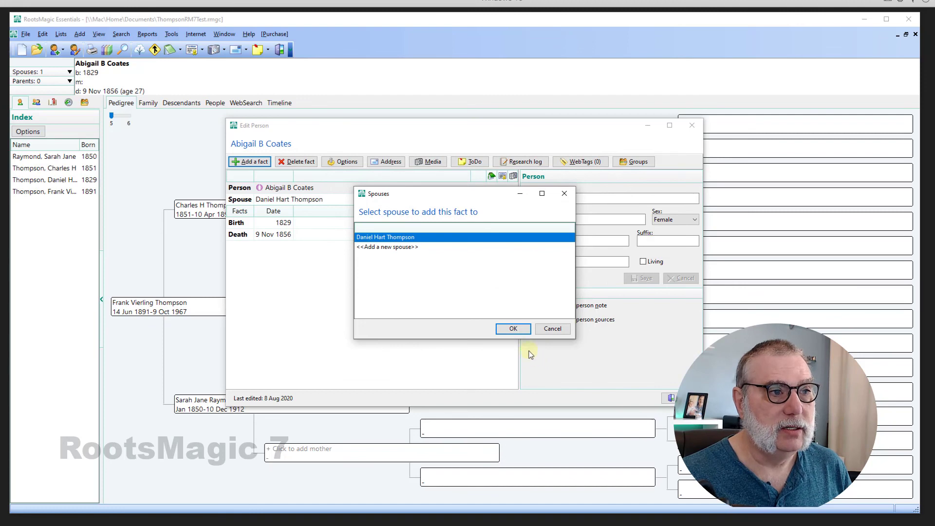
left_click(513, 329)
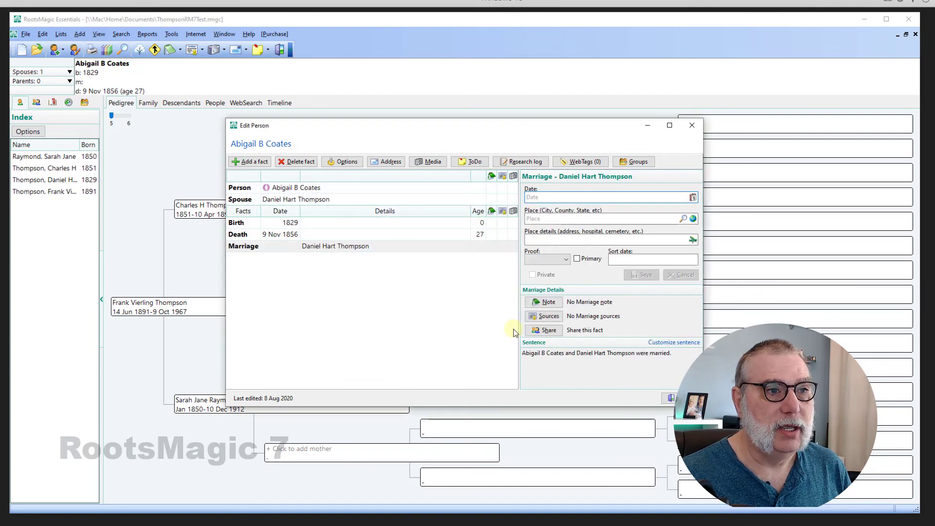
left_click(534, 198)
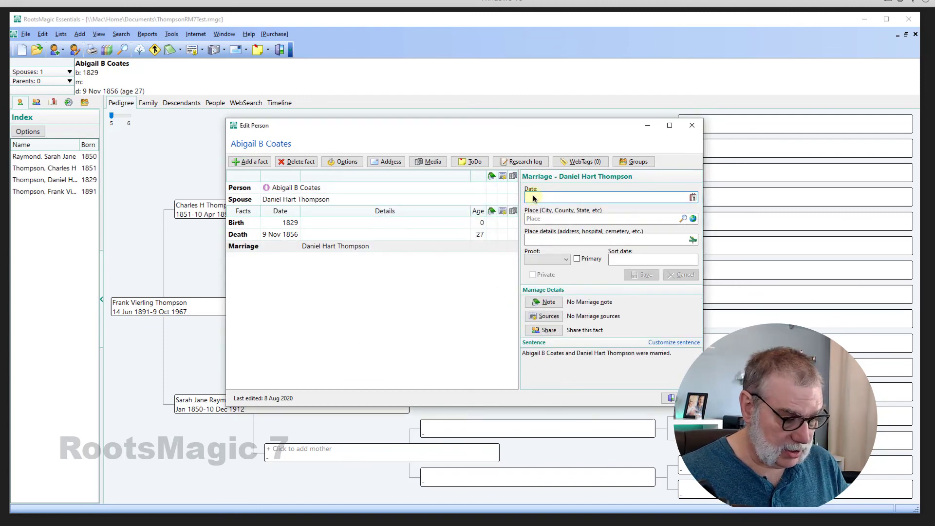
type("10 Oct ")
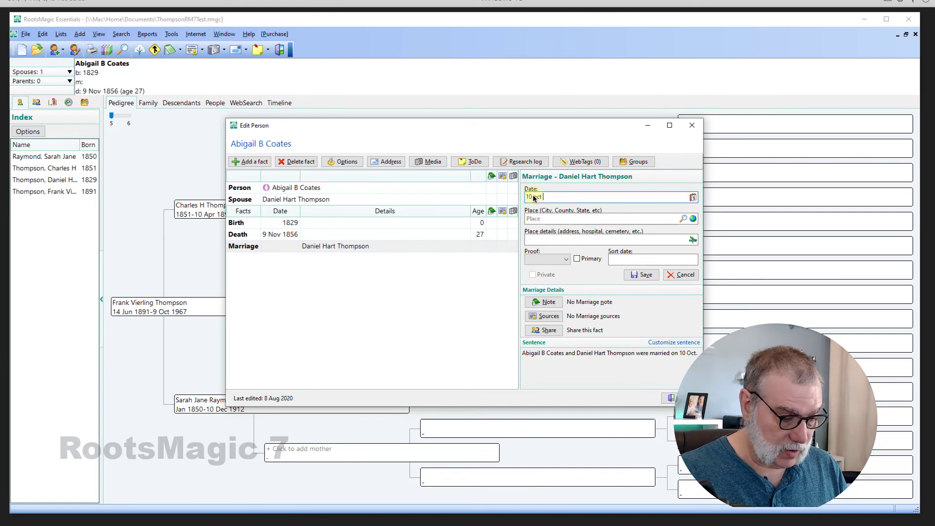
type("1846")
key("Tab")
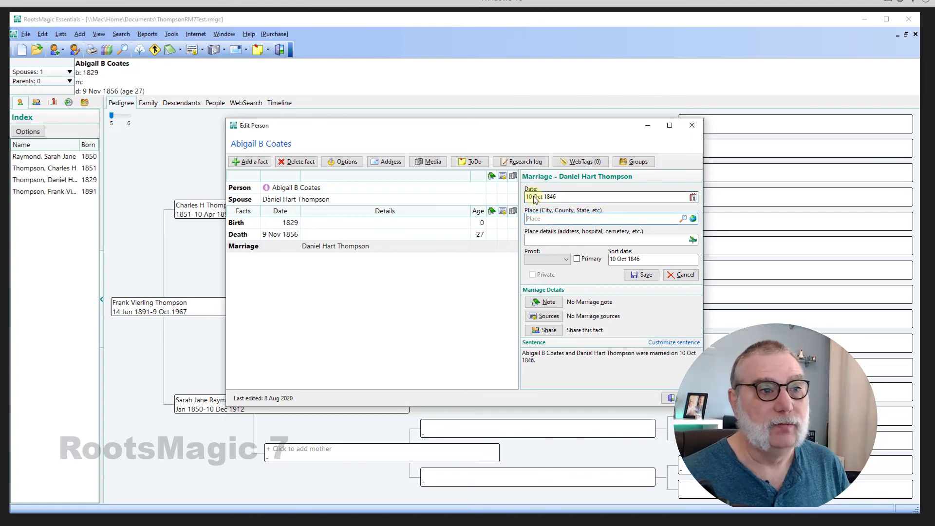
- Close Abigail's Edit Person window to return to the pedigree view
left_click(667, 397)
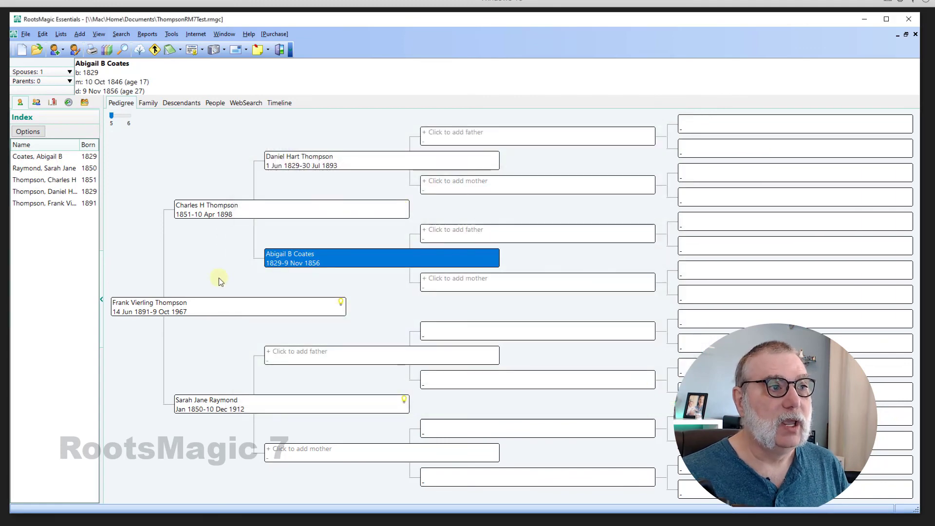